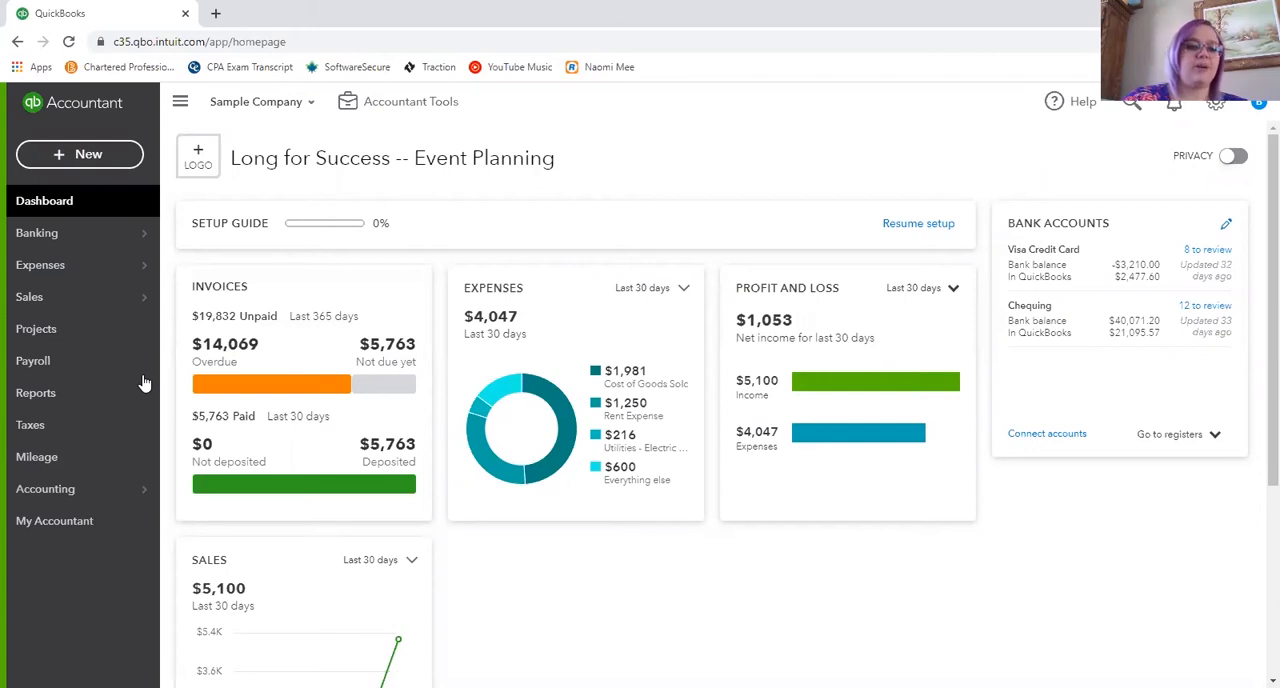
- Look over the sales tax filings and open the sales tax management settings for the Canada Revenue Agency
{"action": "left_click", "coordinate": [36, 428]}
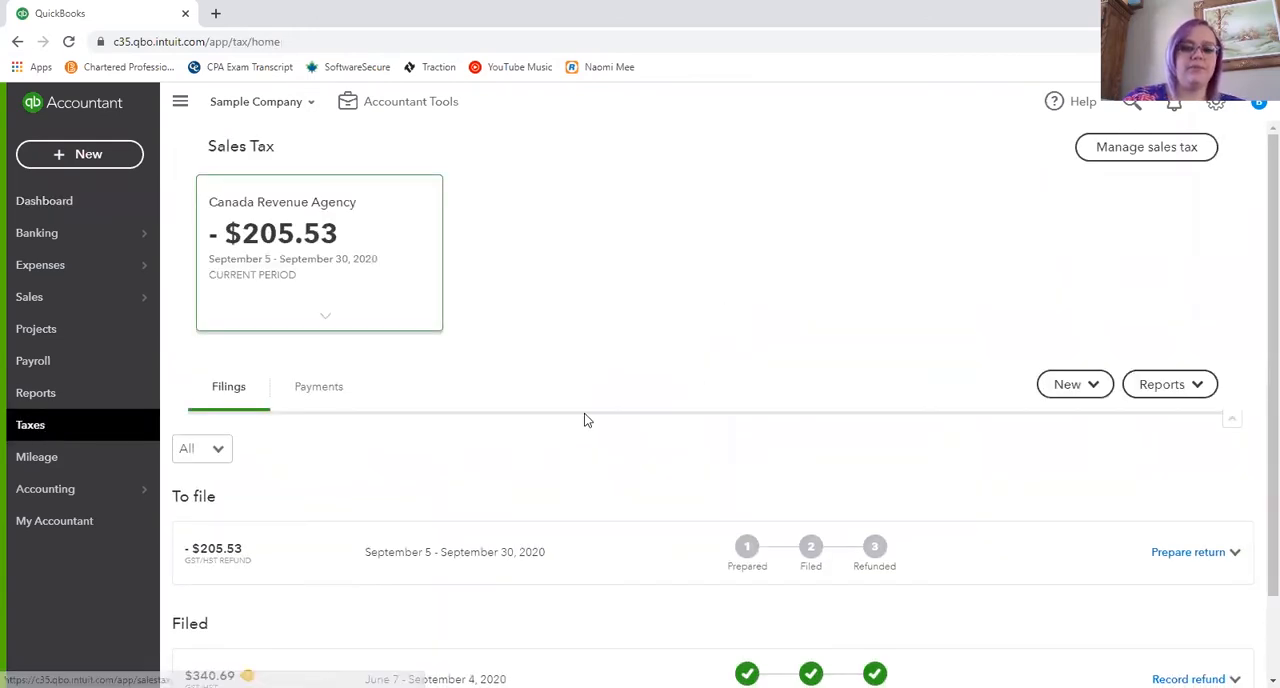
{"action": "scroll", "coordinate": [586, 420], "scroll_direction": "down", "scroll_amount": 1}
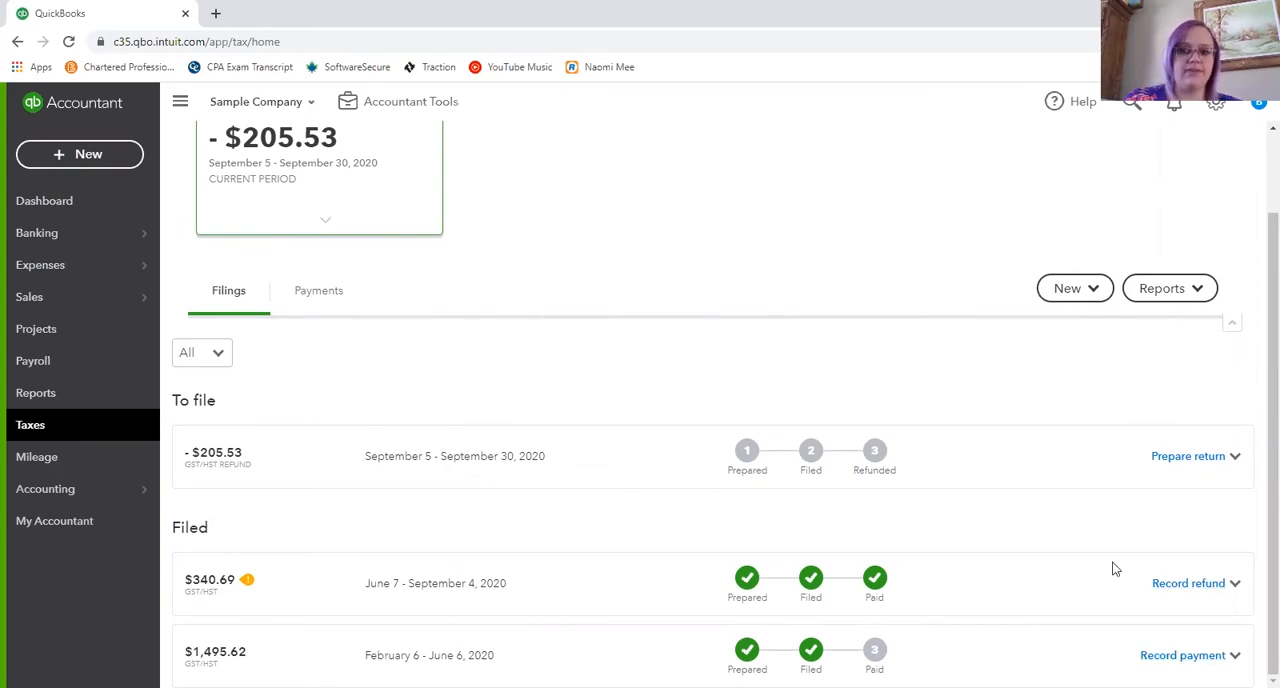
{"action": "scroll", "coordinate": [1109, 566], "scroll_direction": "up", "scroll_amount": 1}
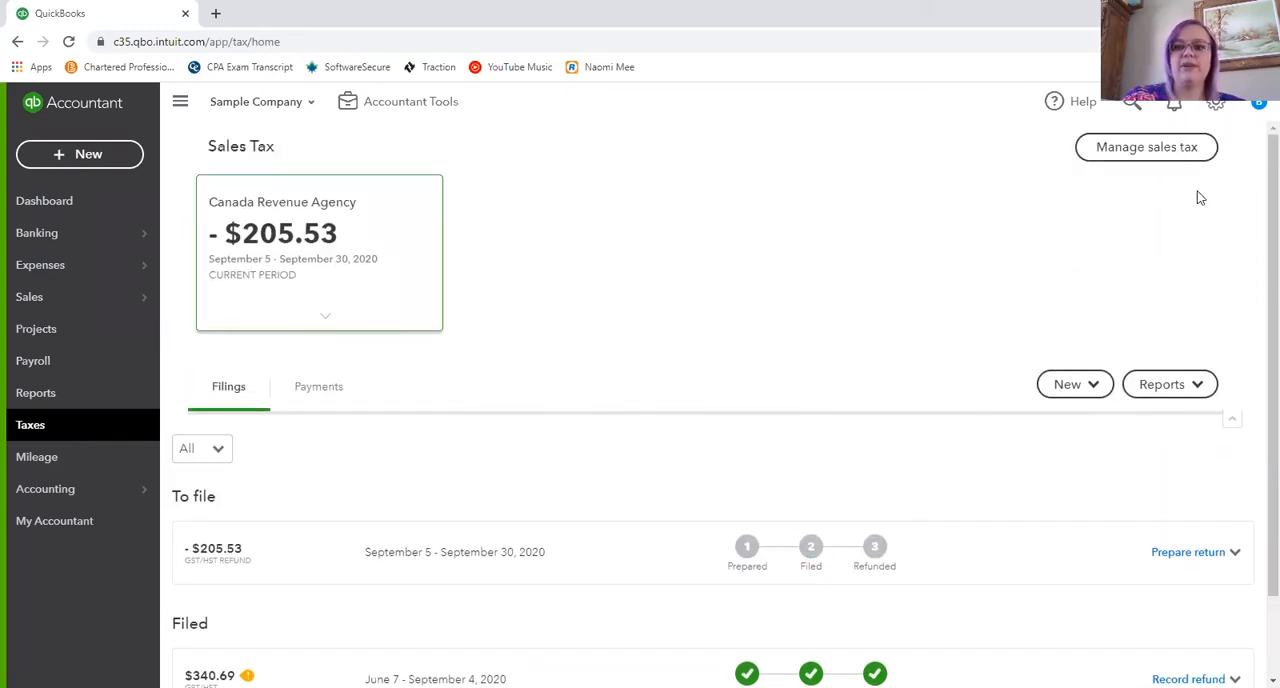
{"action": "left_click", "coordinate": [1157, 150]}
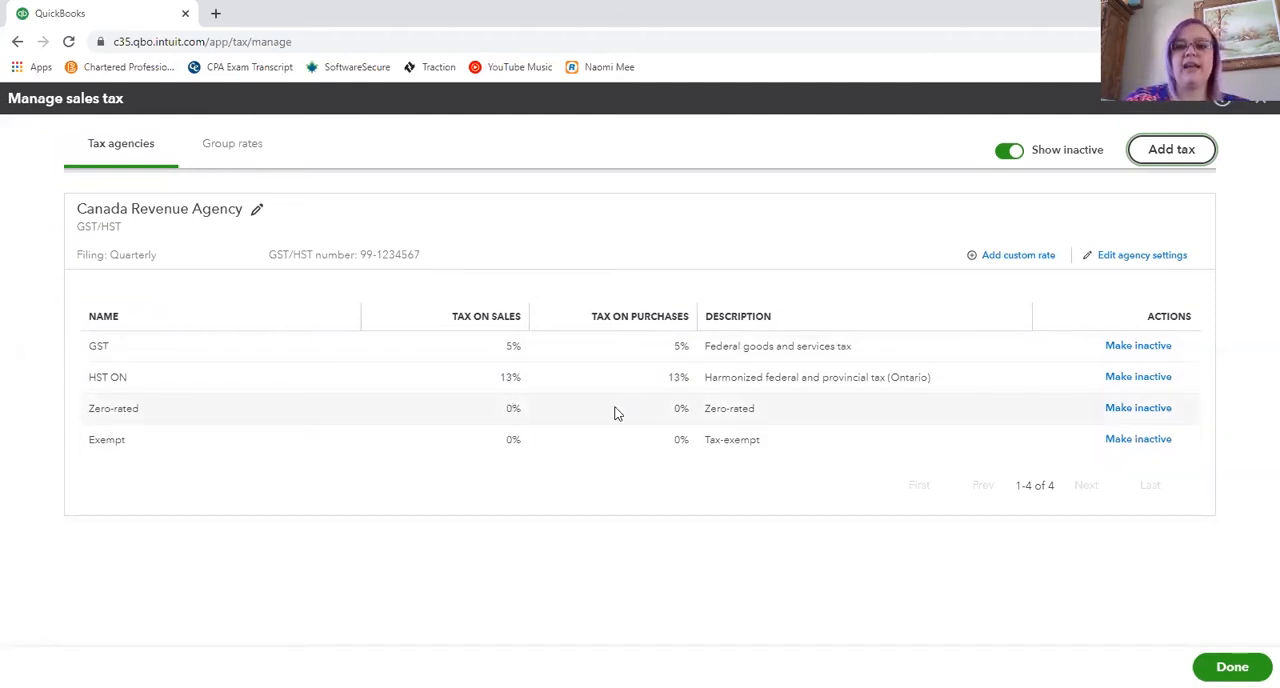
- Start a custom Canada Revenue Agency rate named Meals, paid on purchases only, with a 2.50% tax on purchases
{"action": "left_click", "coordinate": [1018, 256]}
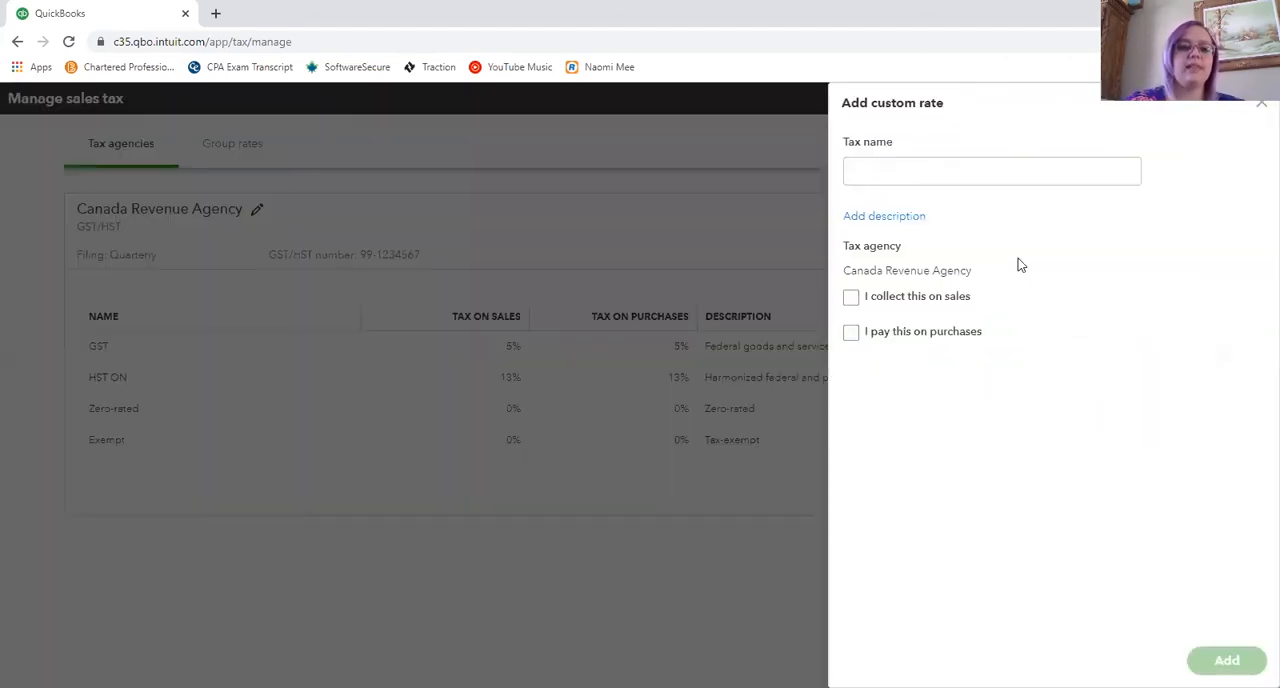
{"action": "left_click", "coordinate": [940, 166]}
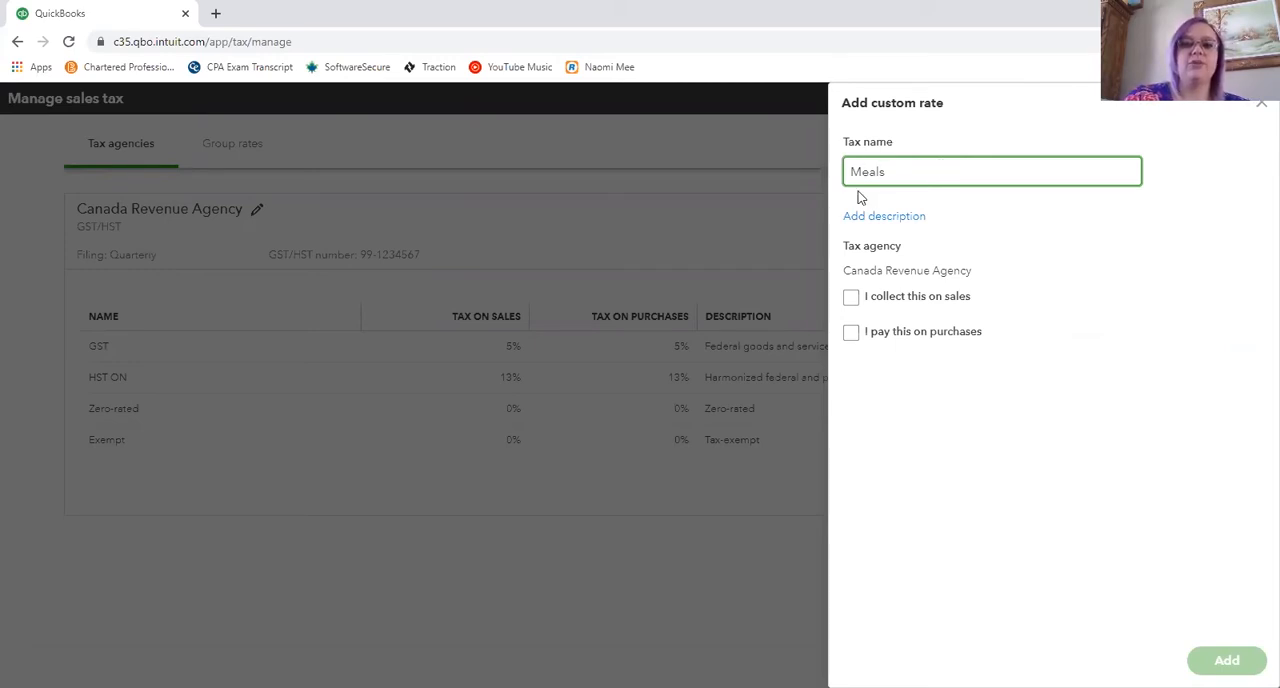
{"action": "left_click", "coordinate": [851, 337]}
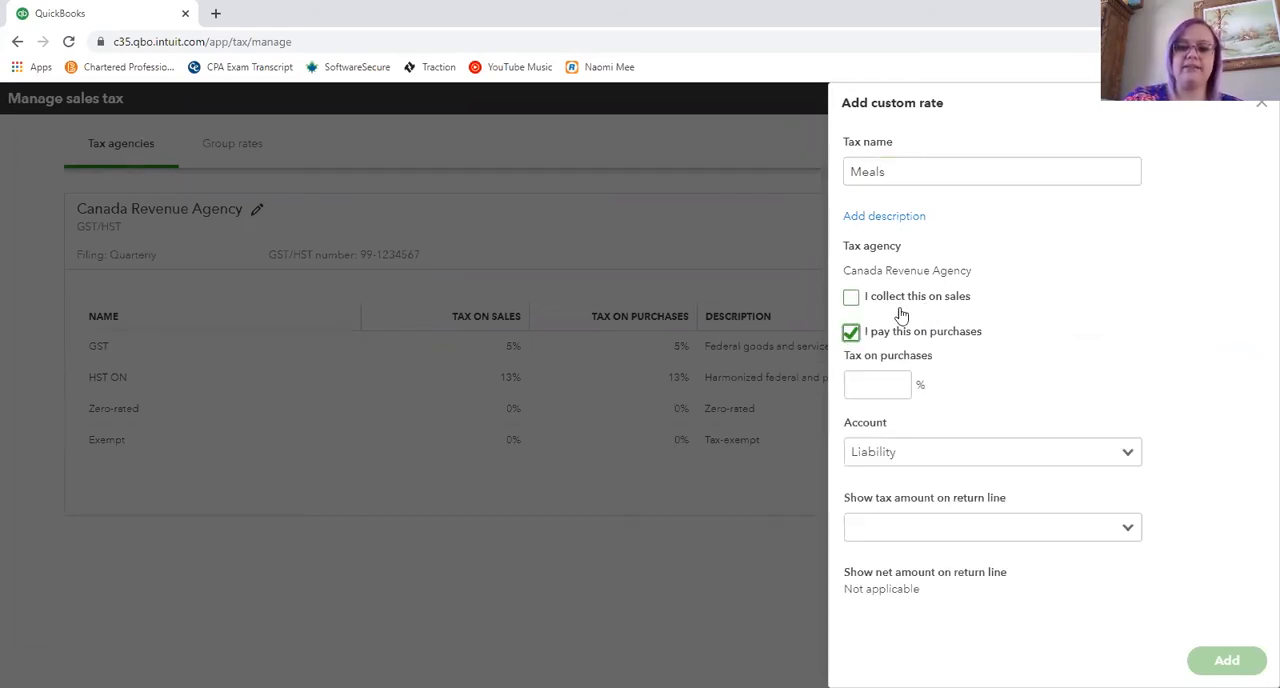
{"action": "left_click", "coordinate": [881, 382]}
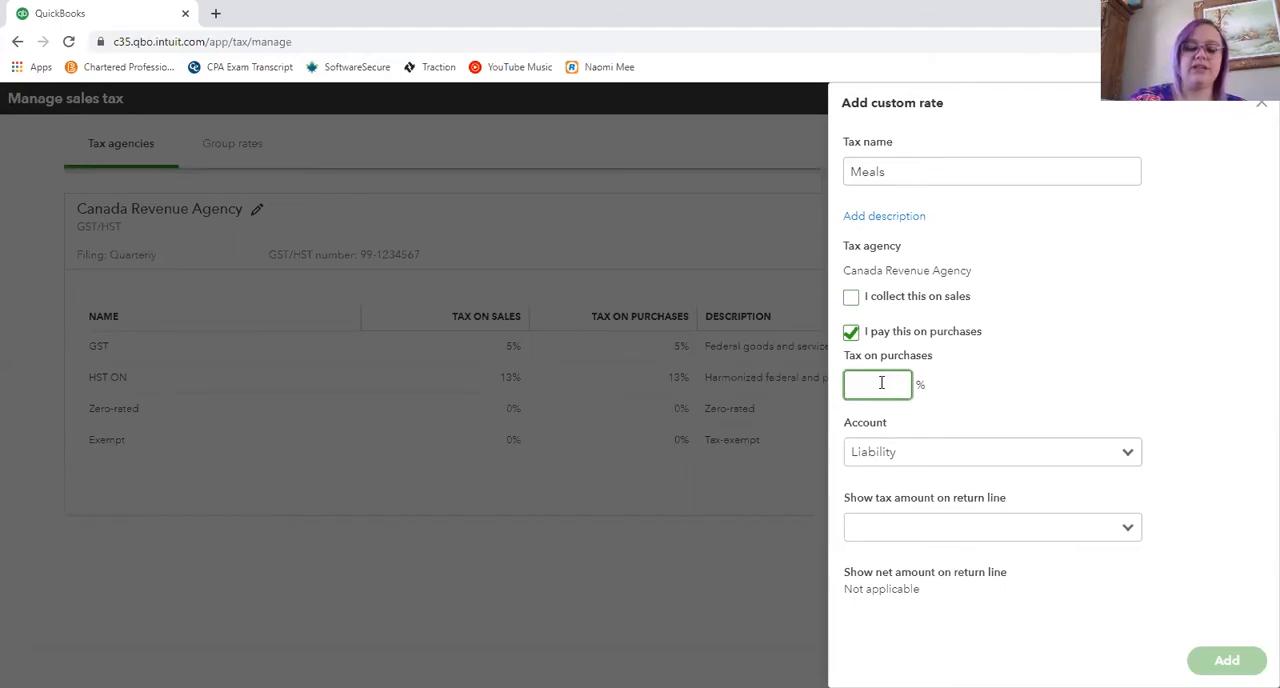
{"action": "left_click", "coordinate": [1012, 381]}
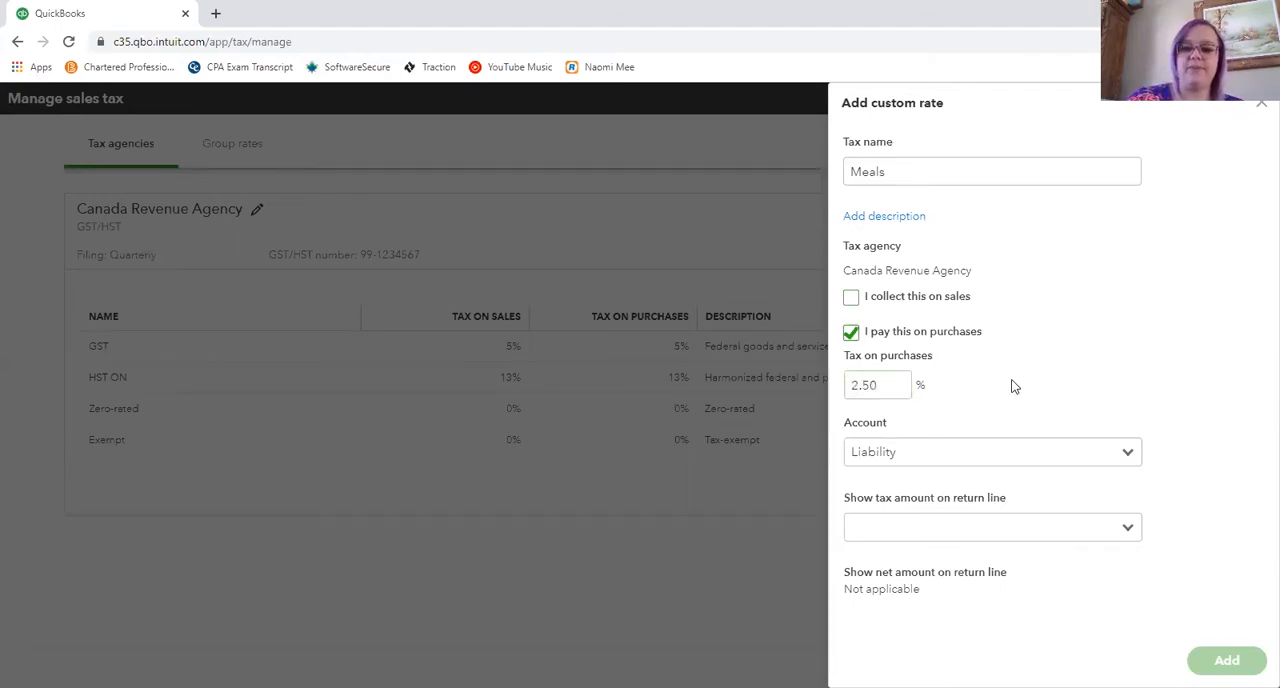
- Keep the Liability account, report the tax amount under Input tax credits (ITCs), add the rate, and finish managing sales tax
{"action": "left_click", "coordinate": [880, 458]}
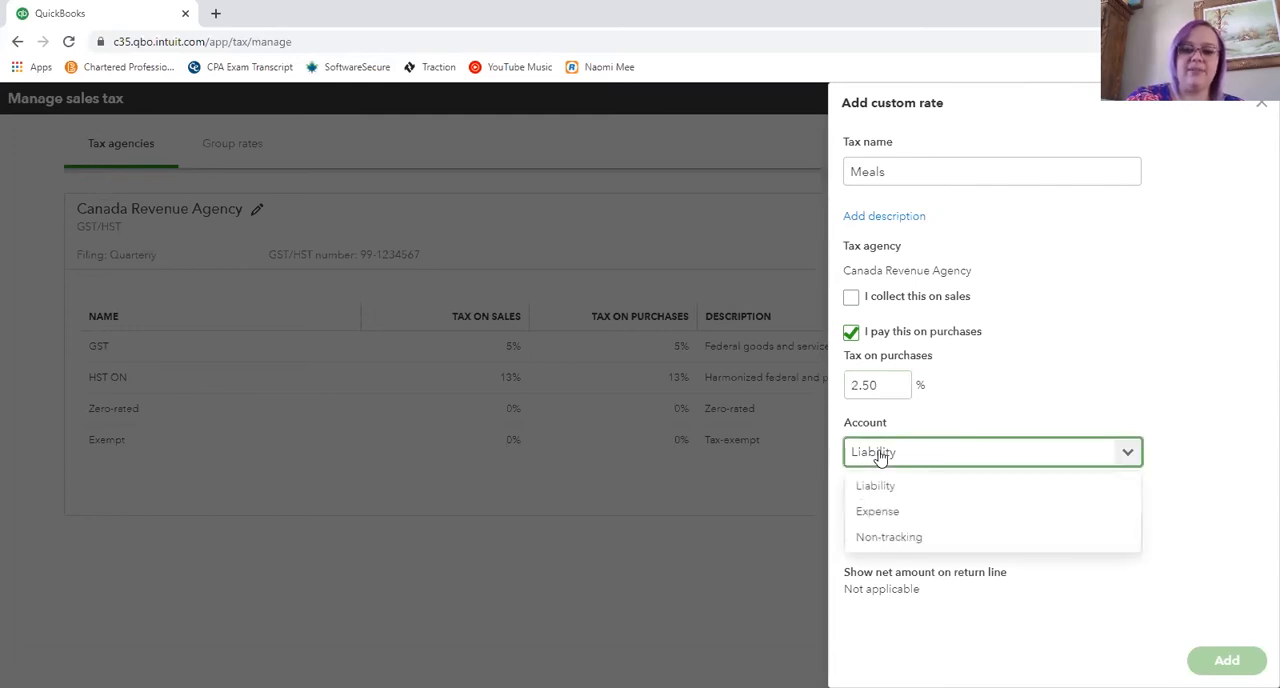
{"action": "left_click", "coordinate": [880, 458]}
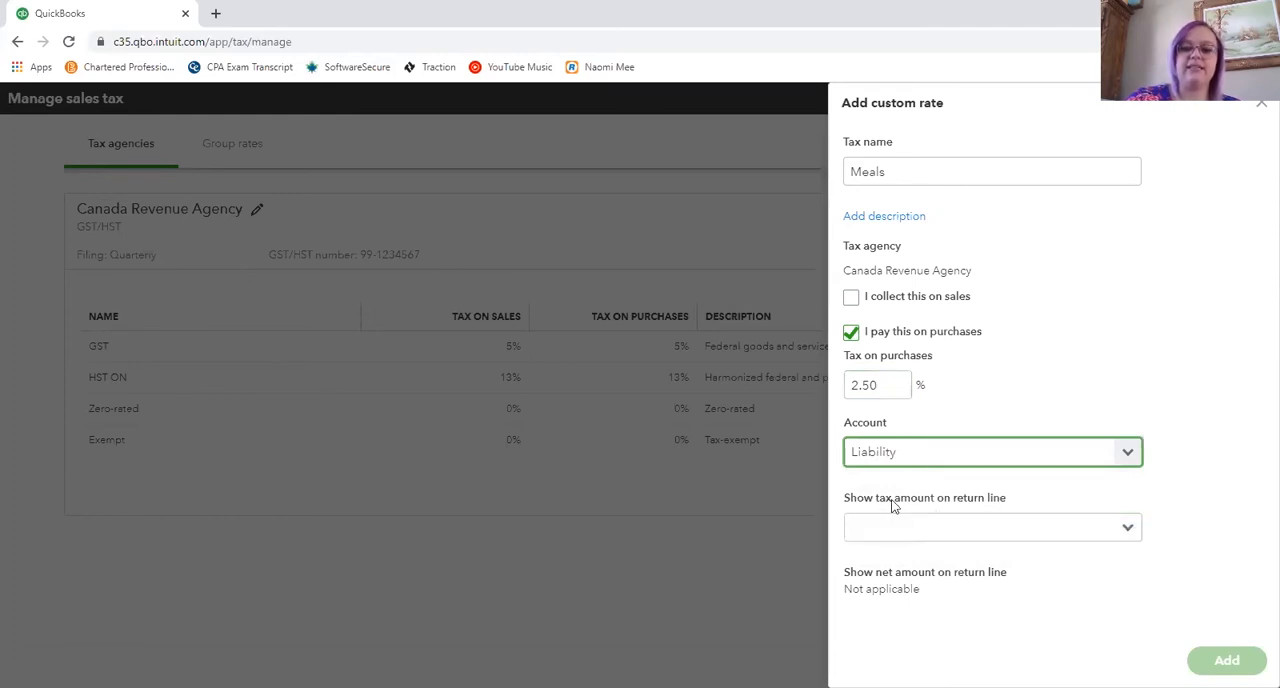
{"action": "left_click", "coordinate": [1038, 528]}
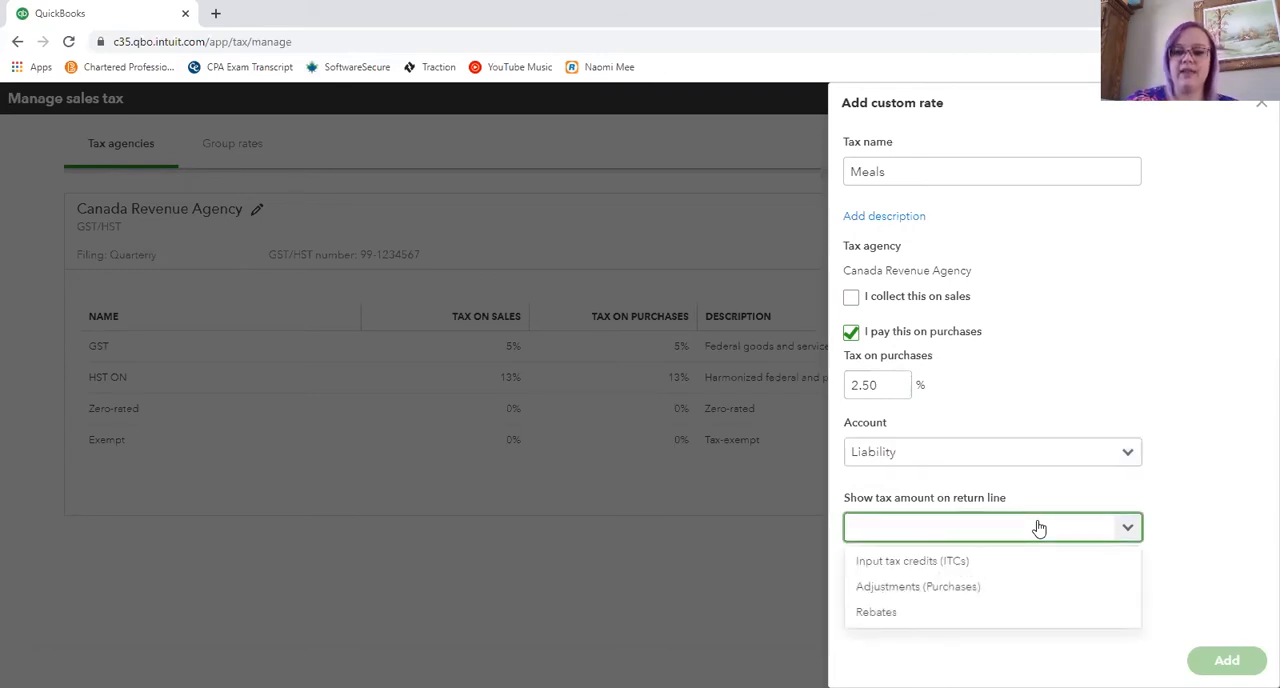
{"action": "left_click", "coordinate": [909, 562]}
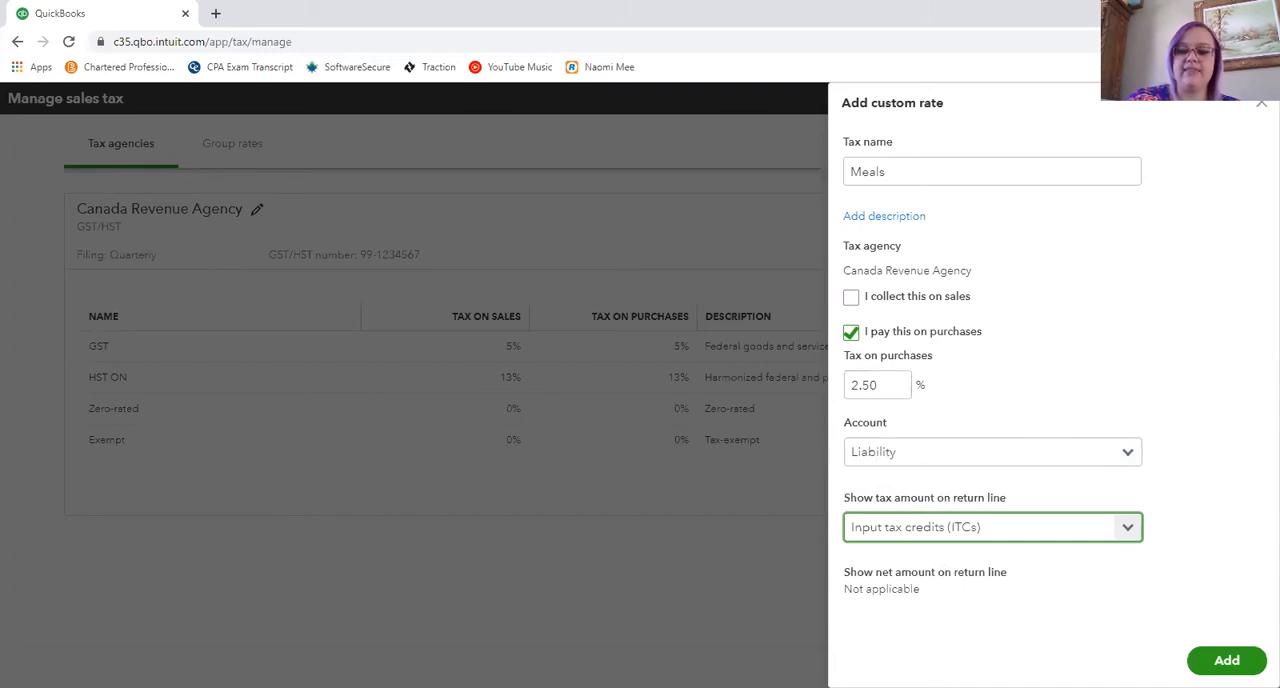
{"action": "left_click", "coordinate": [1222, 661]}
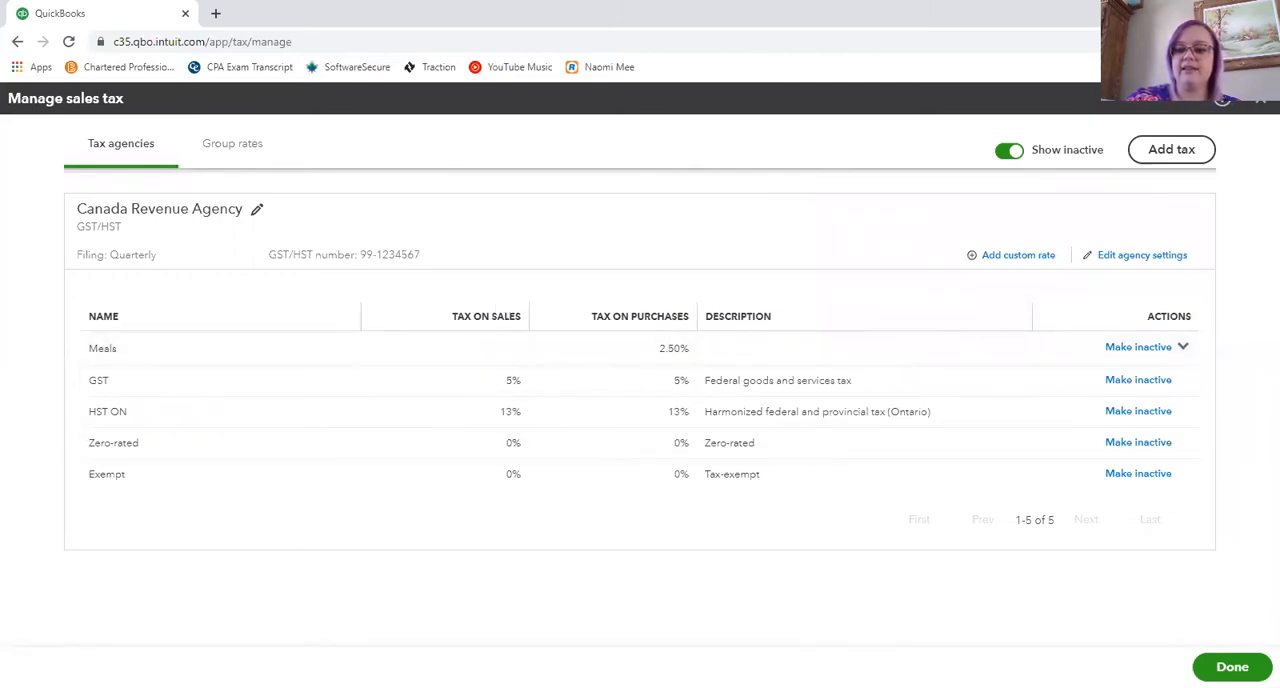
{"action": "left_click", "coordinate": [1230, 667]}
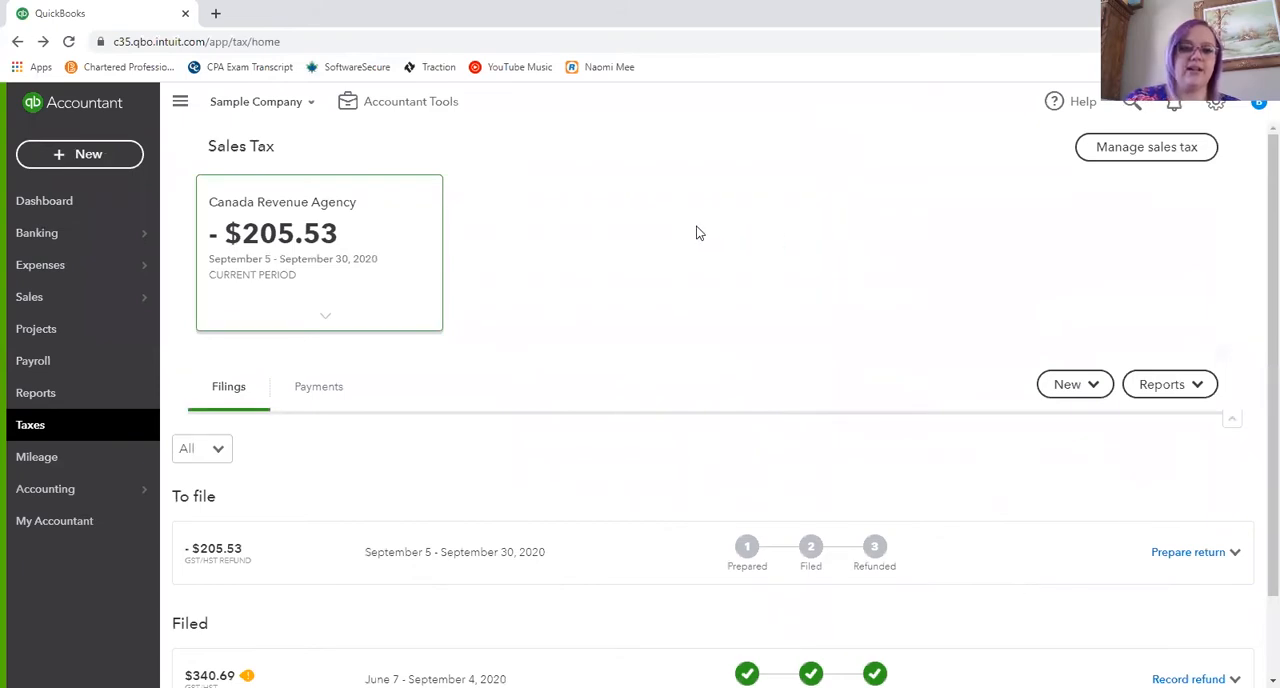
- Create a new expense and check the sales tax codes available for the first category line
{"action": "left_click", "coordinate": [99, 155]}
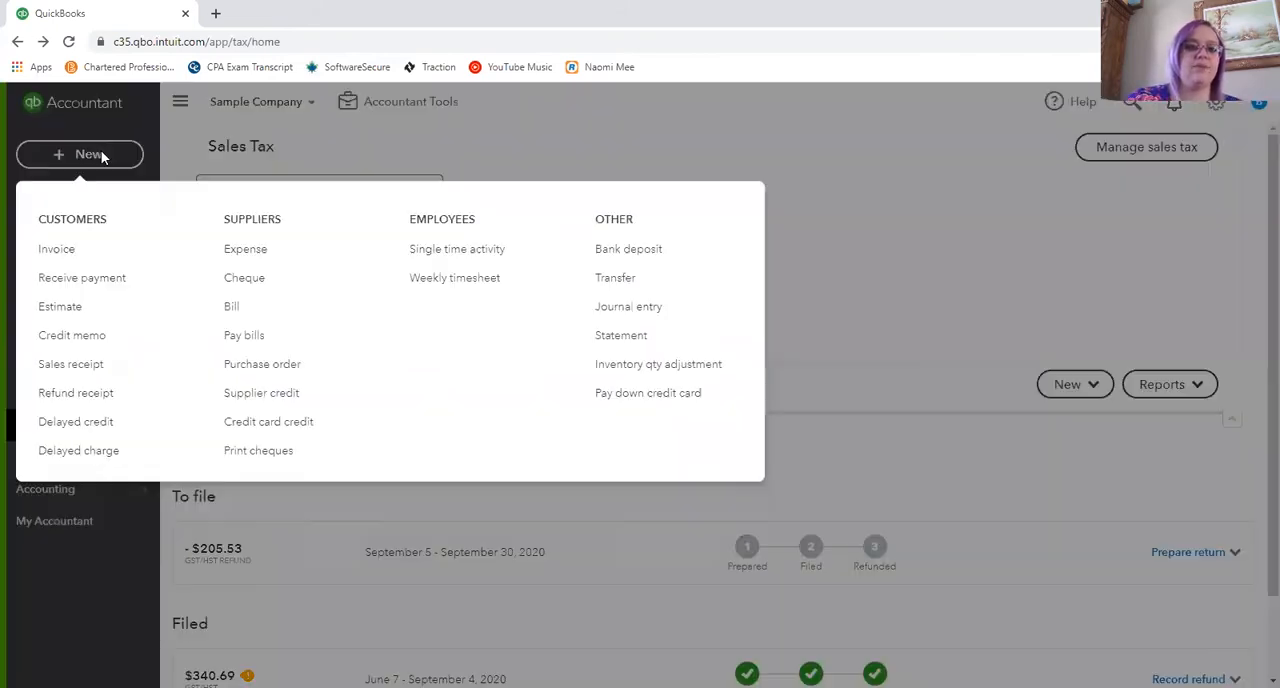
{"action": "left_click", "coordinate": [252, 250]}
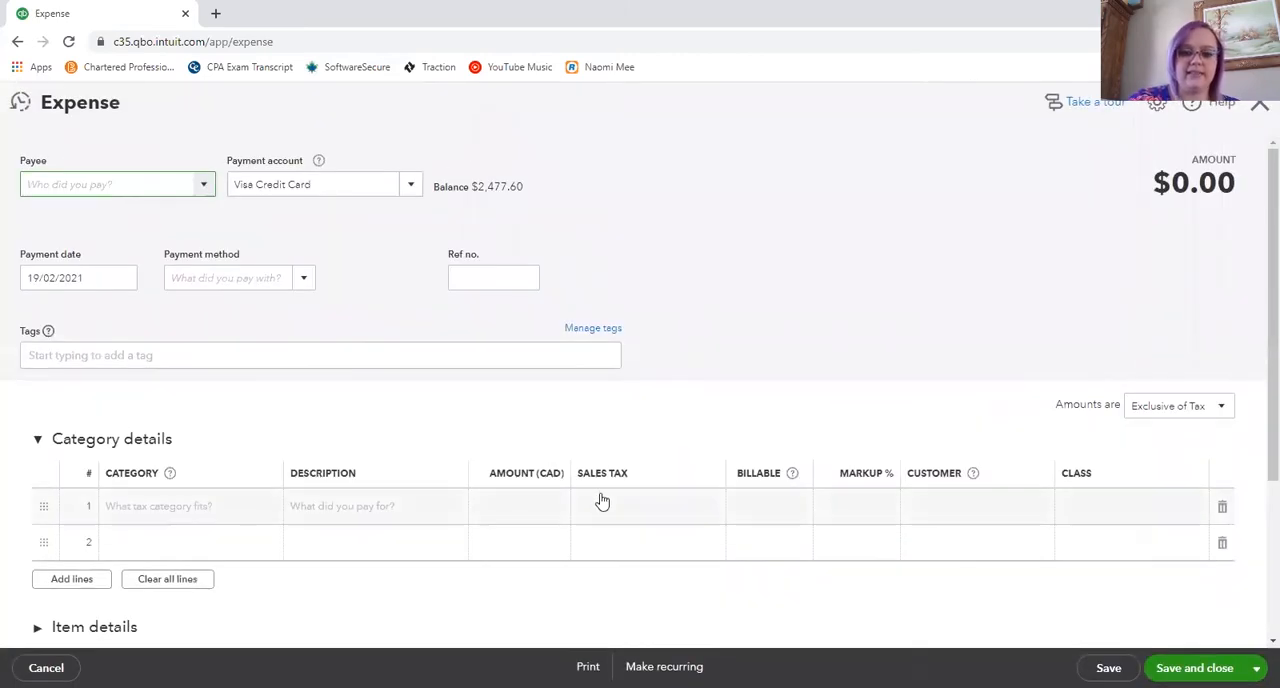
{"action": "left_click", "coordinate": [698, 513]}
{"action": "left_click", "coordinate": [718, 510]}
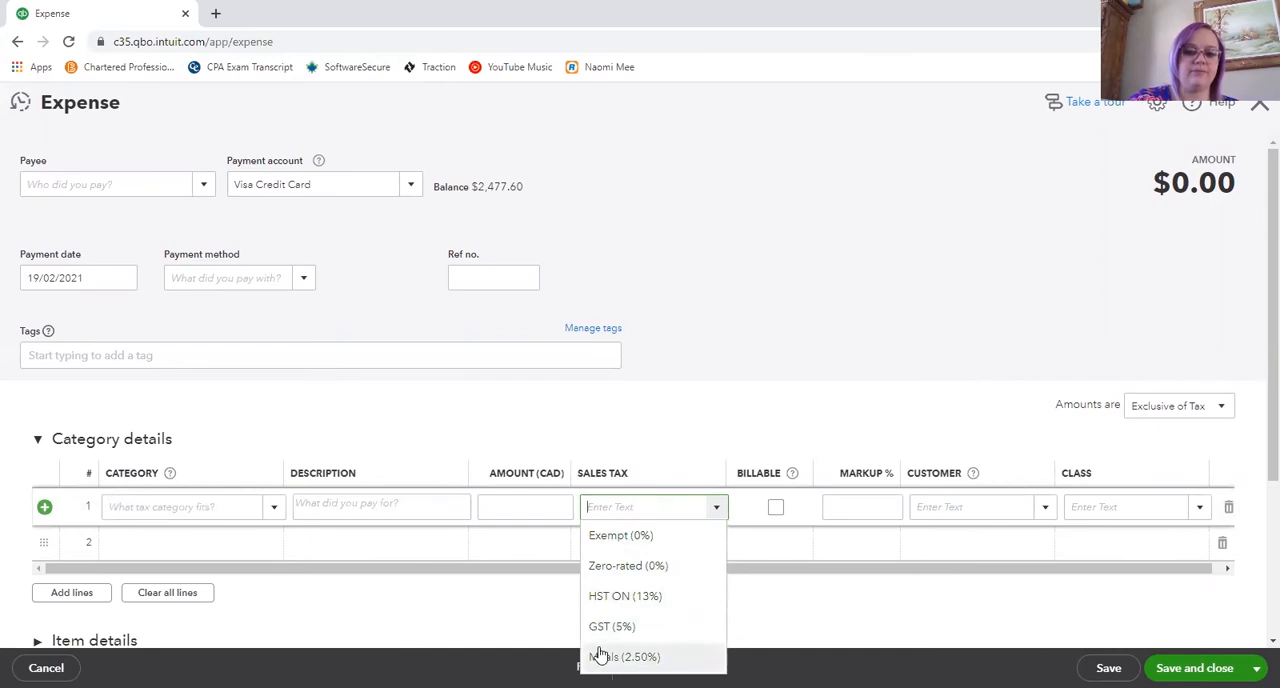
{"action": "left_click", "coordinate": [720, 358]}
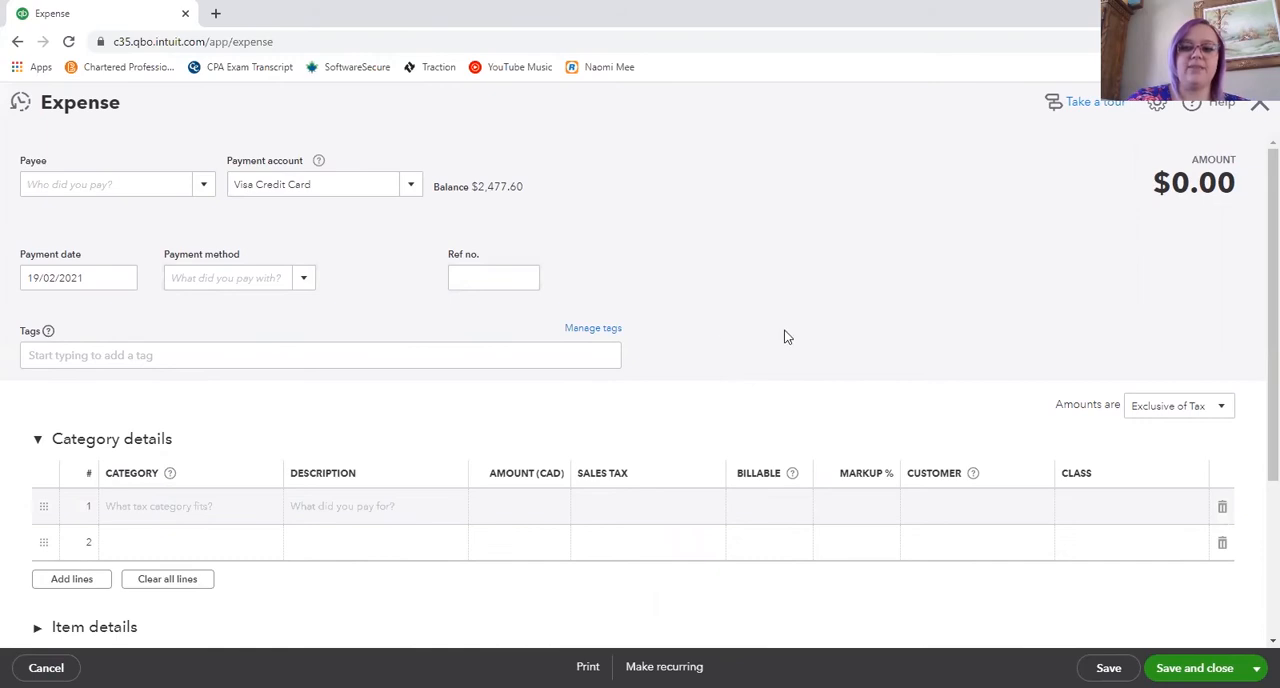
- Set the expense amounts to Exclusive of Tax and enter 100.00 with GST on the first category line
{"action": "scroll", "coordinate": [790, 337], "scroll_direction": "down", "scroll_amount": 1}
{"action": "scroll", "coordinate": [798, 335], "scroll_direction": "down", "scroll_amount": 1}
{"action": "scroll", "coordinate": [900, 328], "scroll_direction": "up", "scroll_amount": 1}
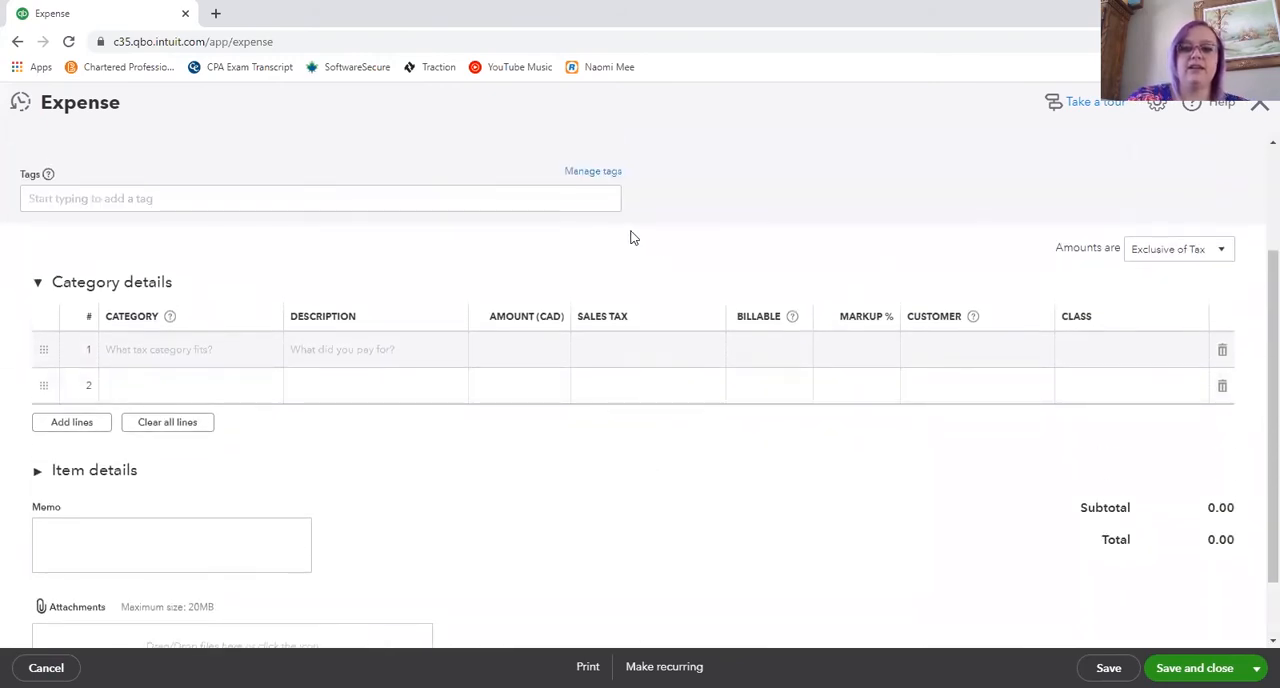
{"action": "left_click", "coordinate": [1215, 252]}
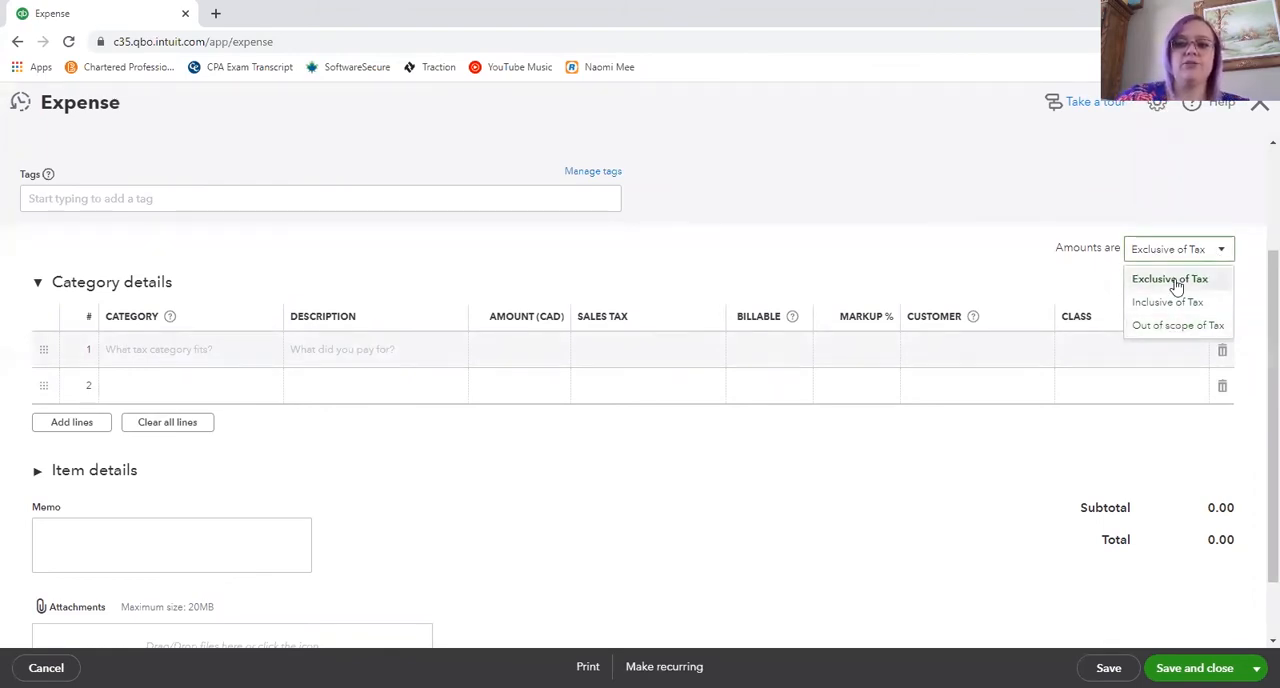
{"action": "left_click", "coordinate": [1176, 287]}
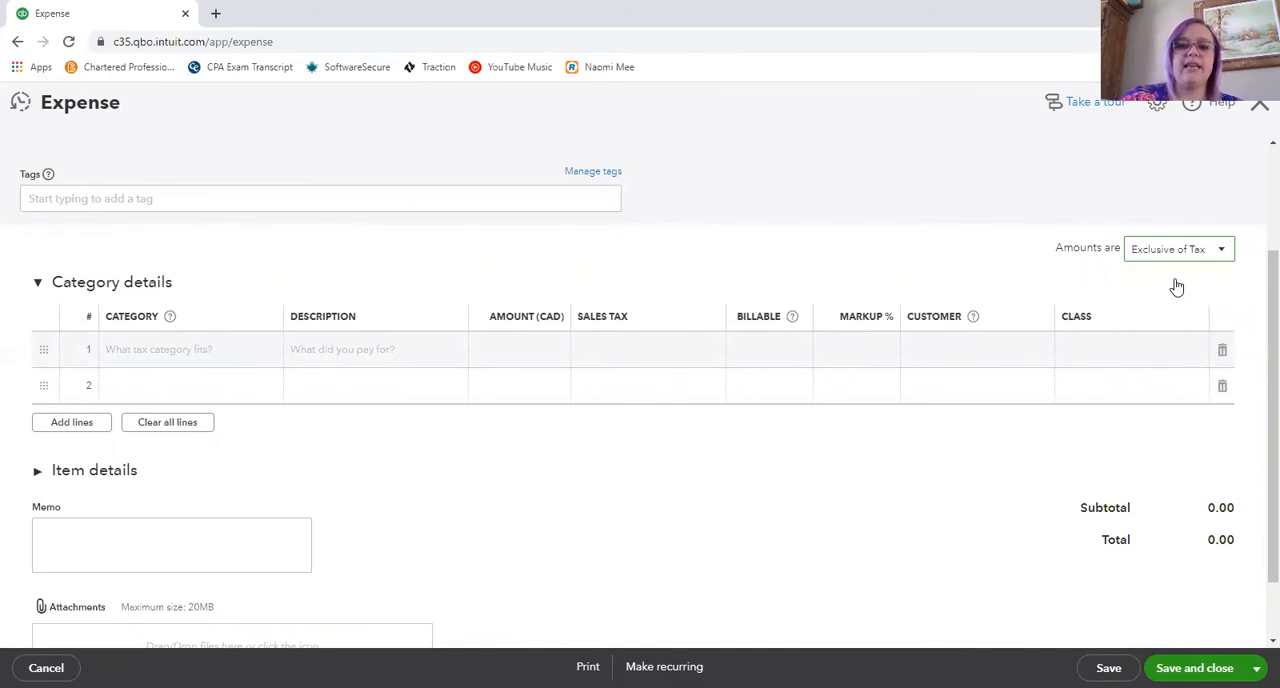
{"action": "left_click", "coordinate": [505, 352]}
{"action": "key", "text": "Tab"}
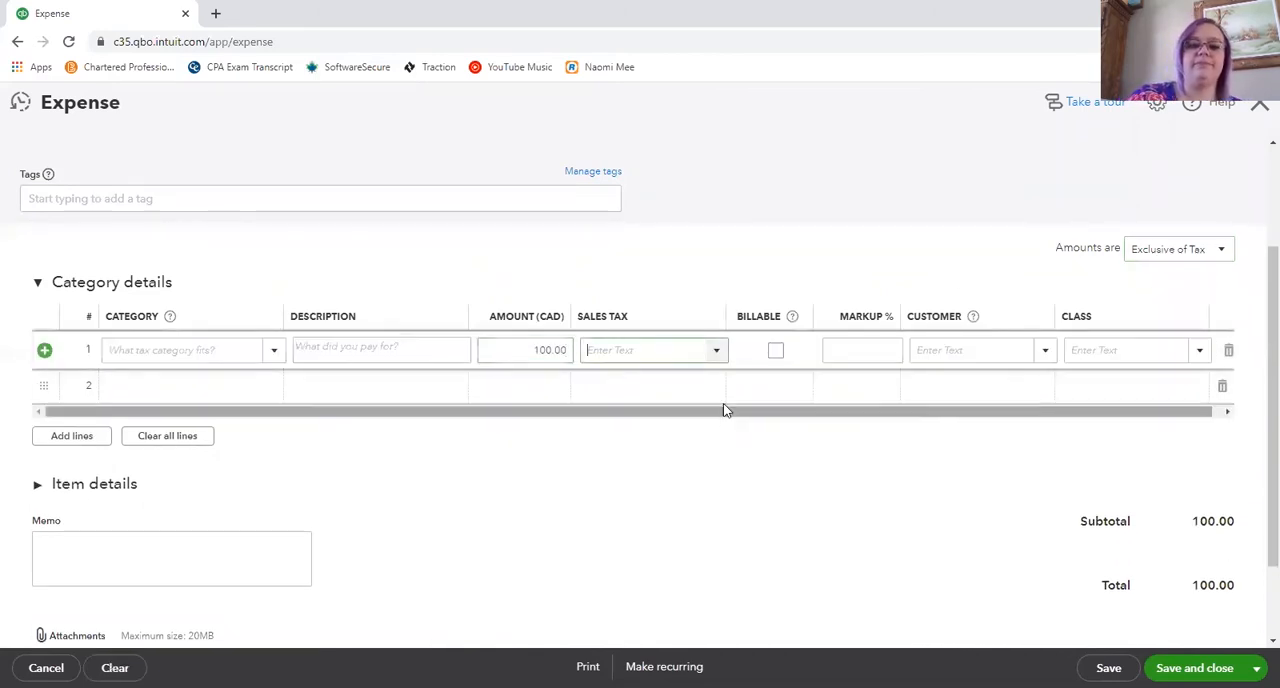
{"action": "left_click", "coordinate": [717, 358]}
{"action": "left_click", "coordinate": [612, 470]}
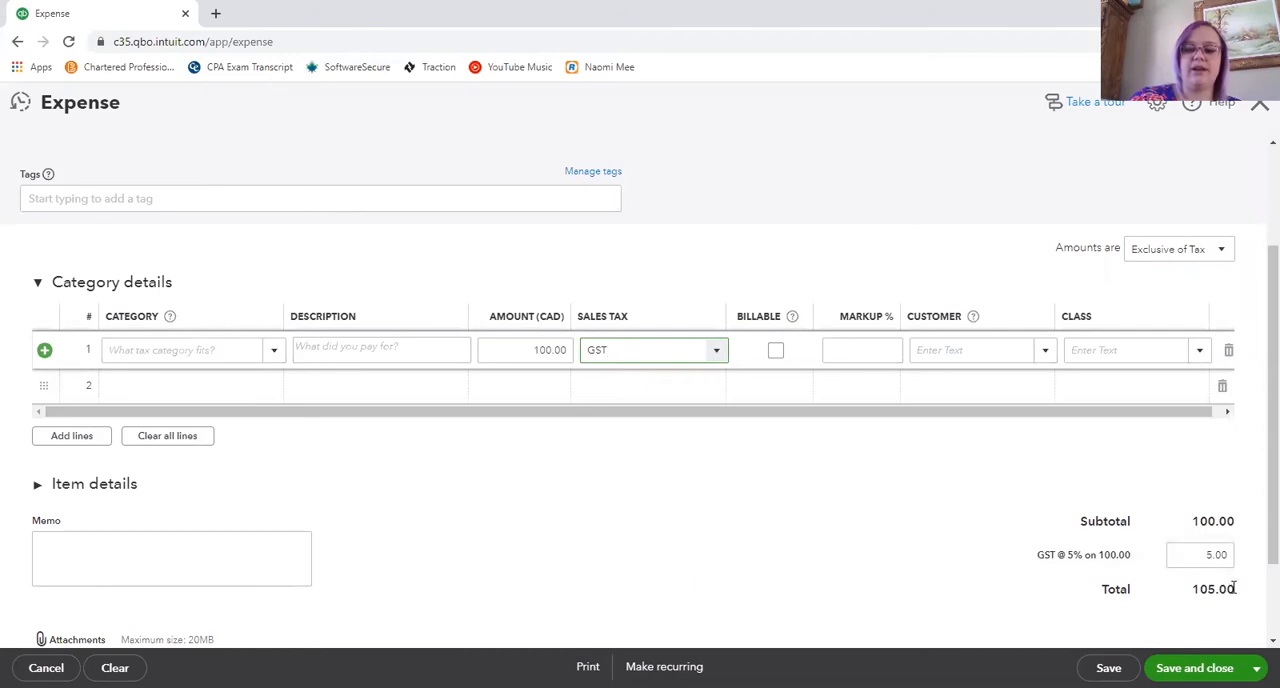
- Switch the amounts to Inclusive of Tax, set the first line's amount to 100, and review the resulting GST and total
{"action": "left_click", "coordinate": [1174, 256]}
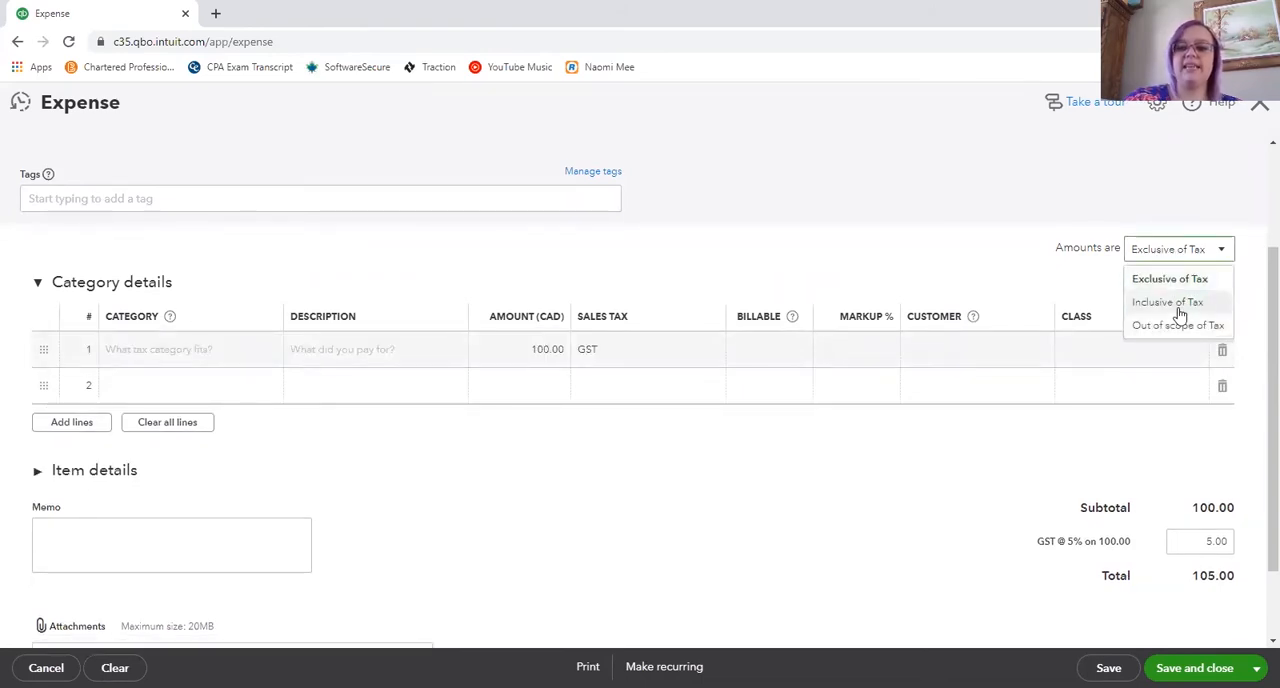
{"action": "left_click", "coordinate": [1170, 304]}
{"action": "left_click", "coordinate": [531, 350]}
{"action": "key", "text": "BackSpace"}
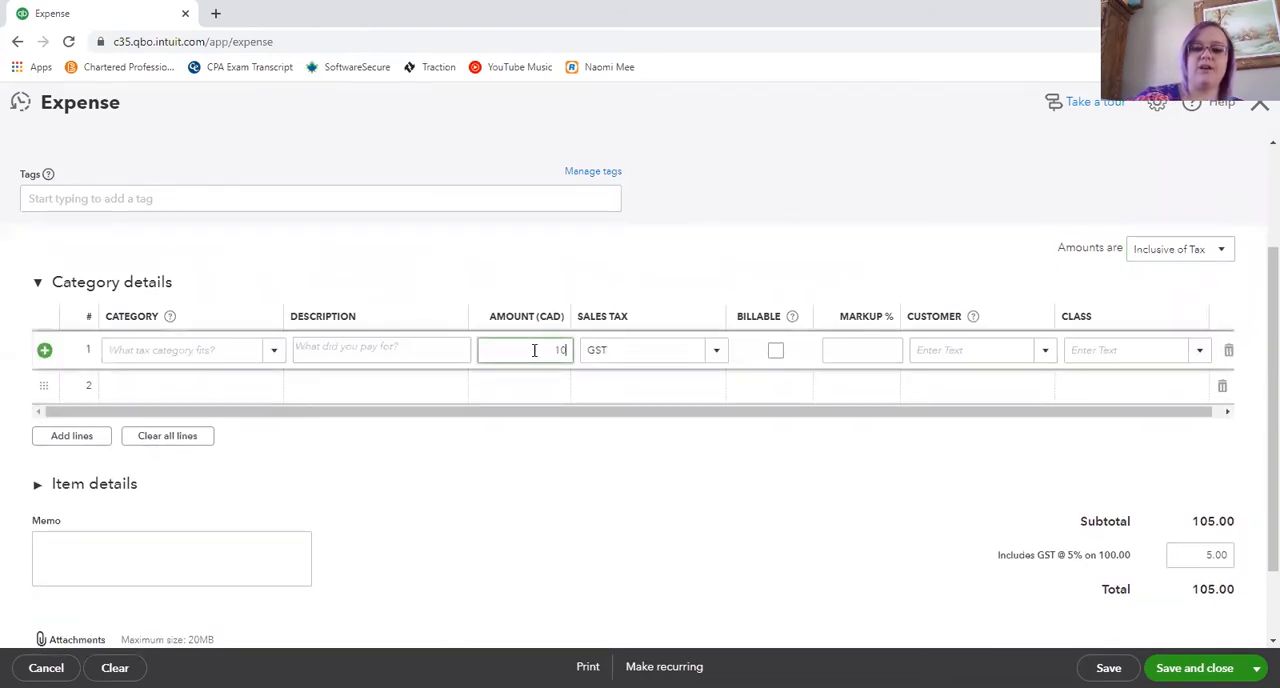
{"action": "type", "text": "100"}
{"action": "left_click", "coordinate": [569, 457]}
{"action": "scroll", "coordinate": [1114, 414], "scroll_direction": "down", "scroll_amount": 2}
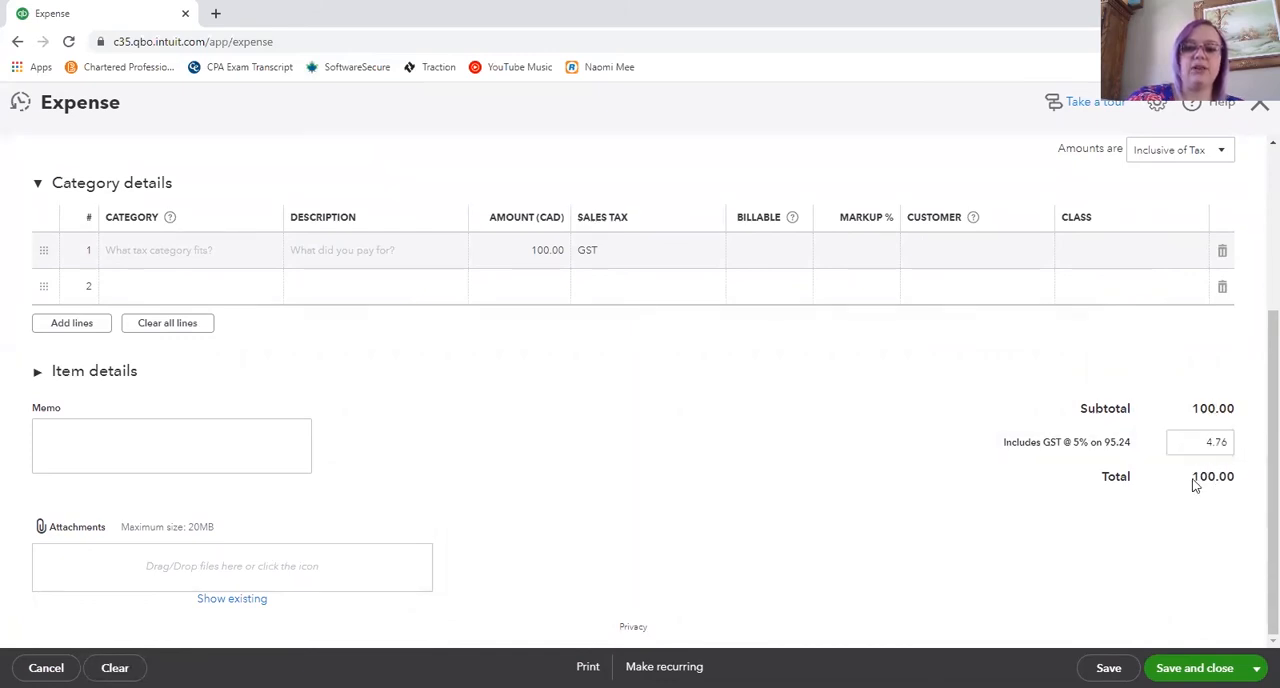
{"action": "left_click_drag", "start_coordinate": [1191, 480], "coordinate": [1242, 478]}
{"action": "left_click", "coordinate": [1119, 511]}
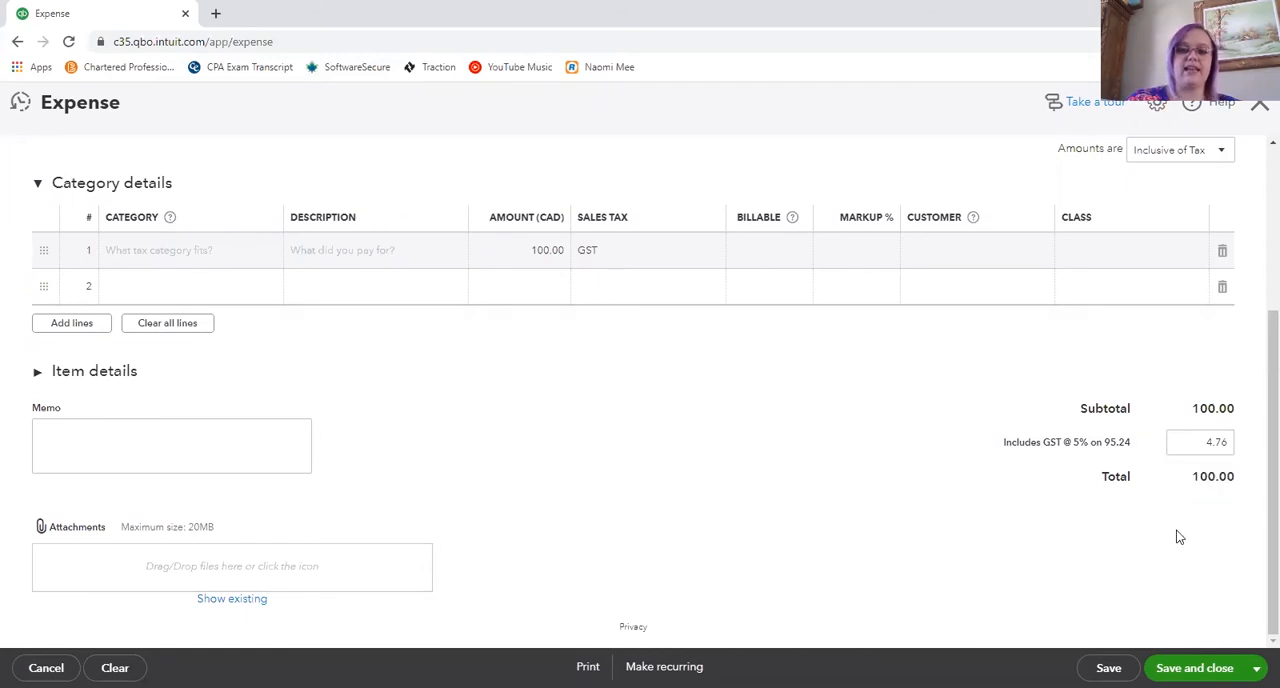
{"action": "scroll", "coordinate": [1072, 492], "scroll_direction": "up", "scroll_amount": 3}
{"action": "scroll", "coordinate": [1075, 485], "scroll_direction": "down", "scroll_amount": 1}
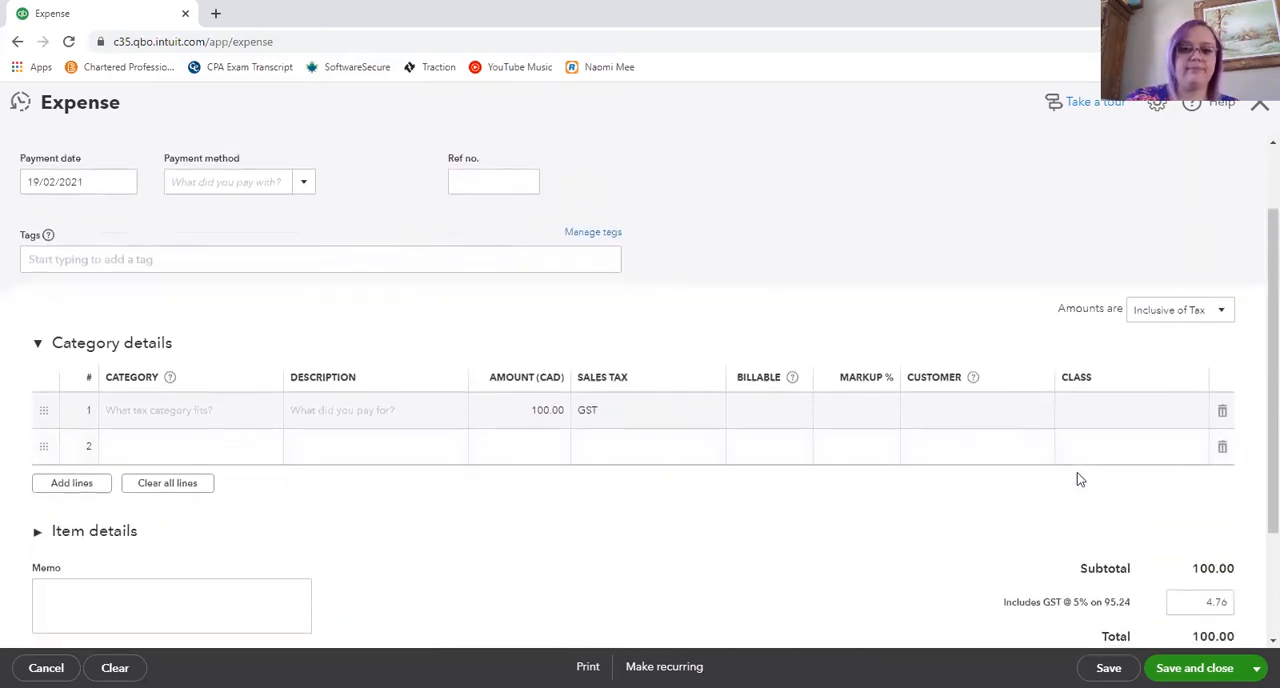
{"action": "scroll", "coordinate": [1192, 264], "scroll_direction": "down", "scroll_amount": 1}
- Switch the amounts to Out of scope of Tax and set the first category line's amount to 100
{"action": "left_click", "coordinate": [1188, 228]}
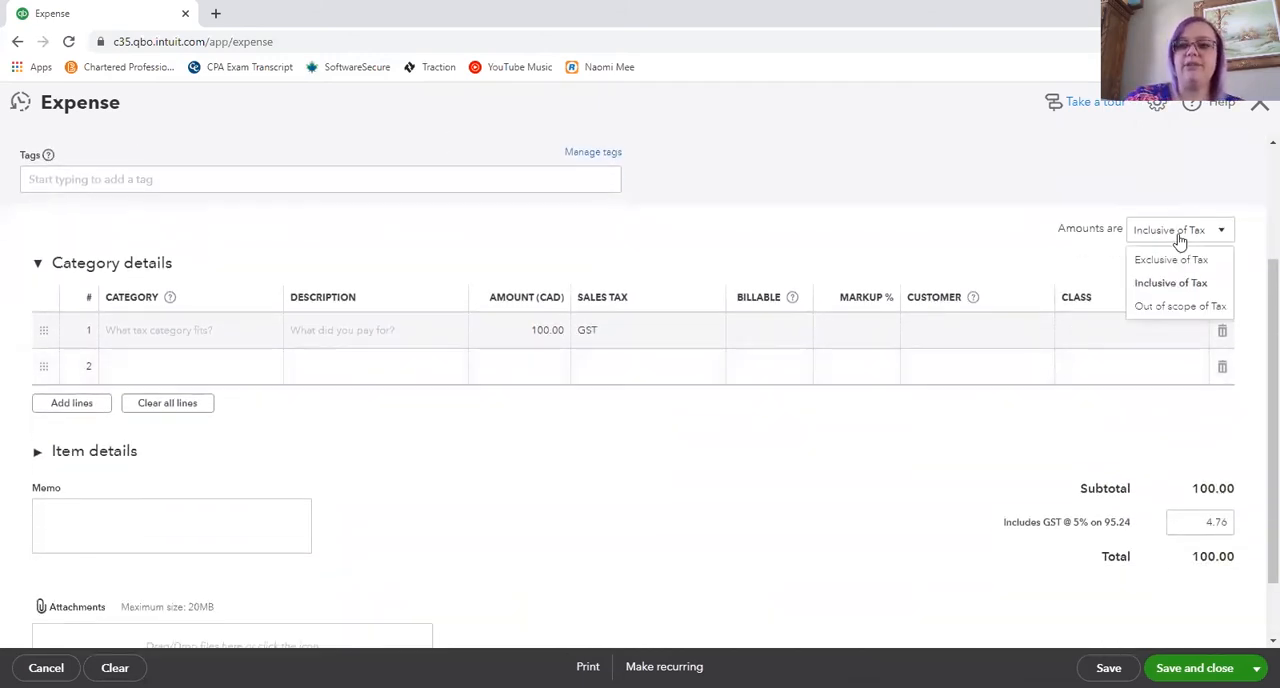
{"action": "left_click", "coordinate": [1180, 307]}
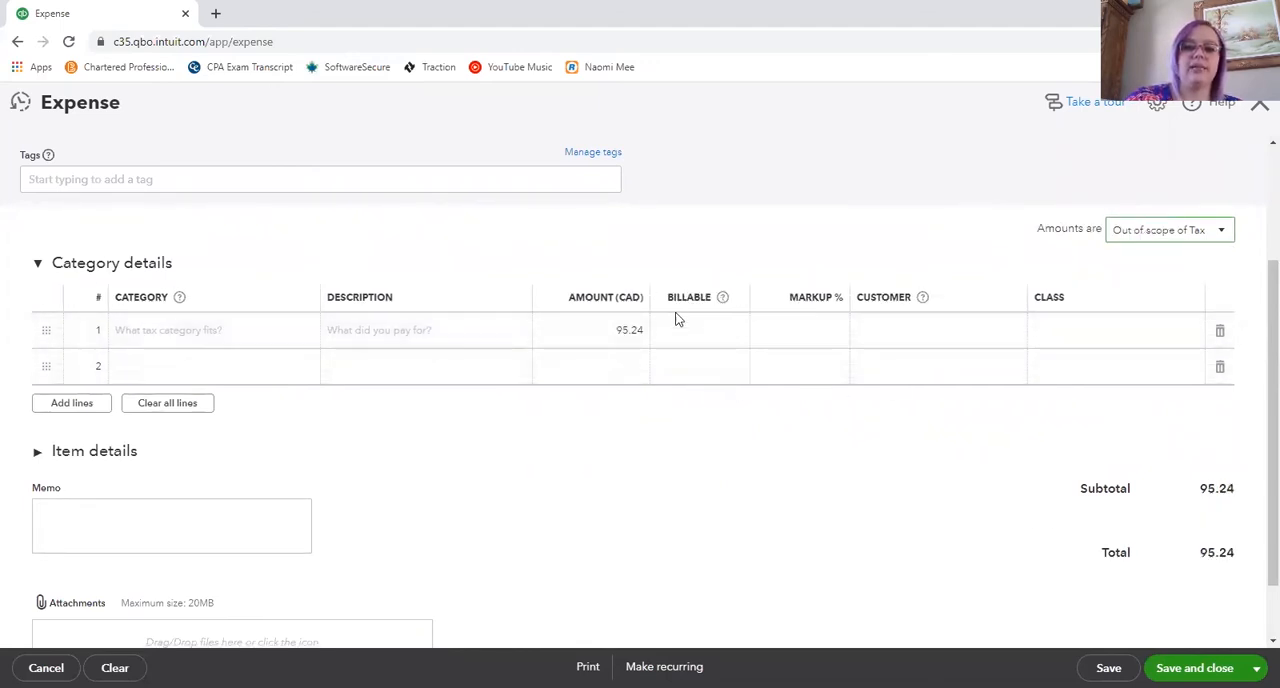
{"action": "scroll", "coordinate": [1213, 498], "scroll_direction": "down", "scroll_amount": 1}
{"action": "left_click", "coordinate": [616, 262]}
{"action": "type", "text": "100"}
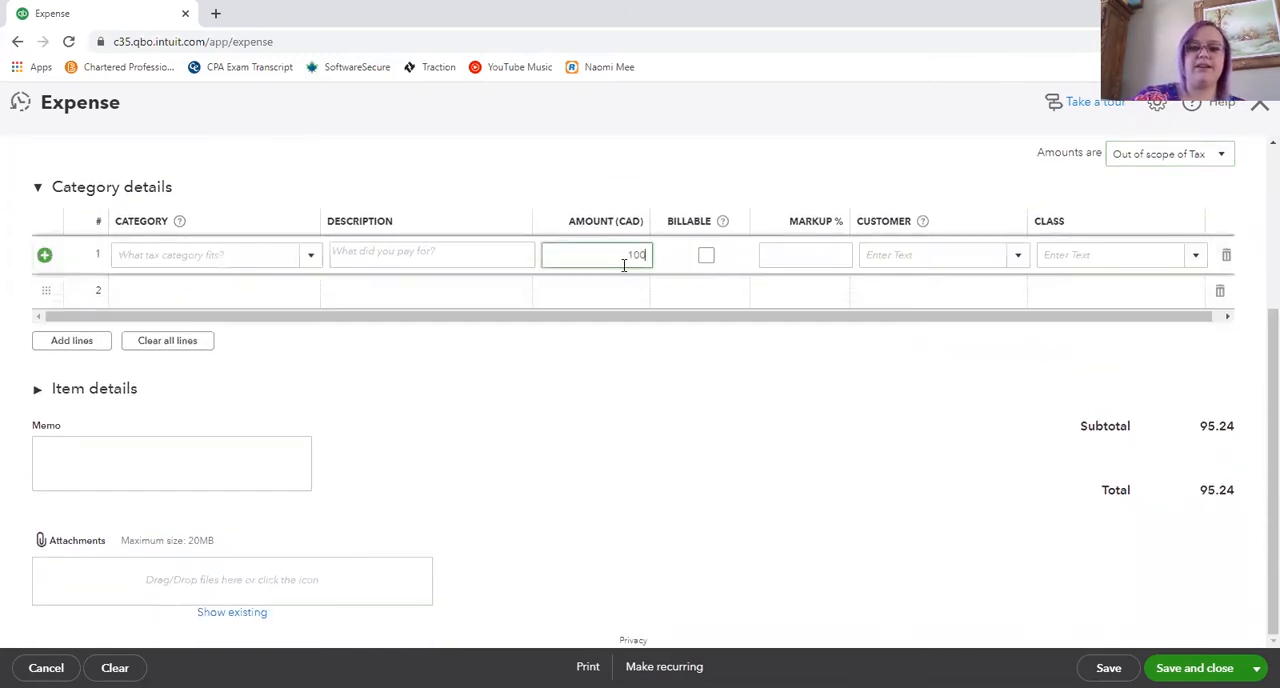
{"action": "left_click", "coordinate": [762, 462]}
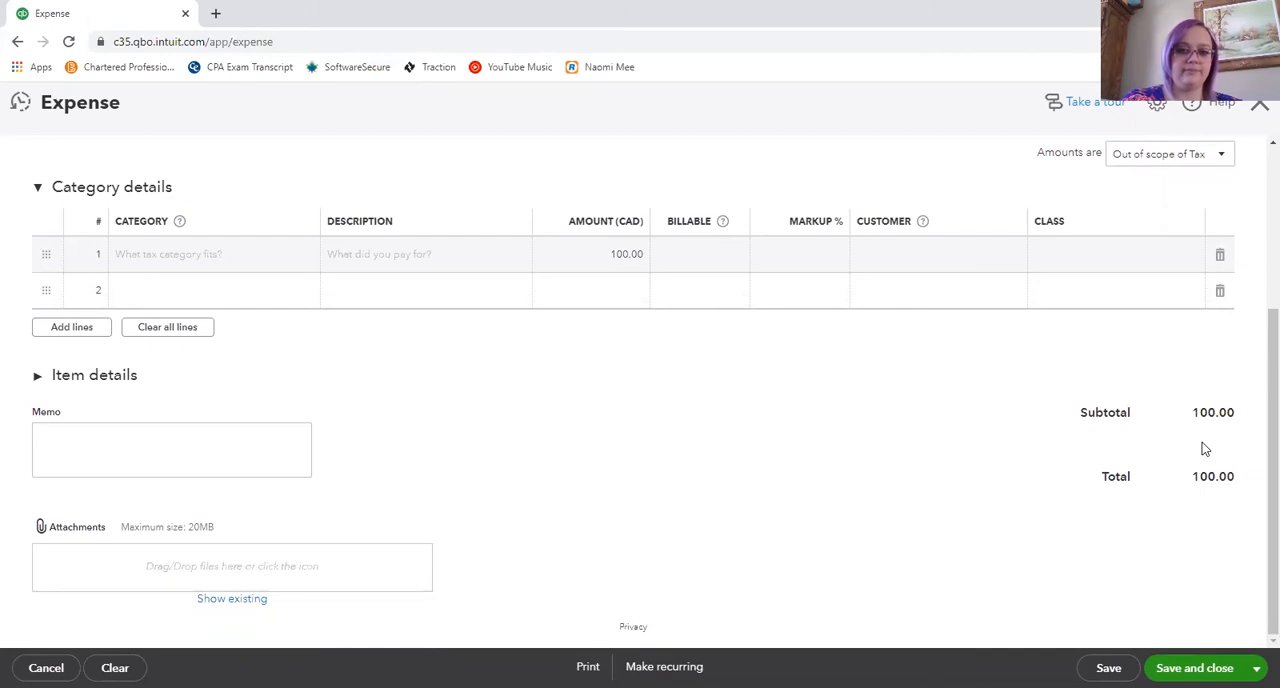
- Set the expense amounts back to Exclusive of Tax
{"action": "left_click", "coordinate": [722, 262]}
{"action": "left_click", "coordinate": [1152, 157]}
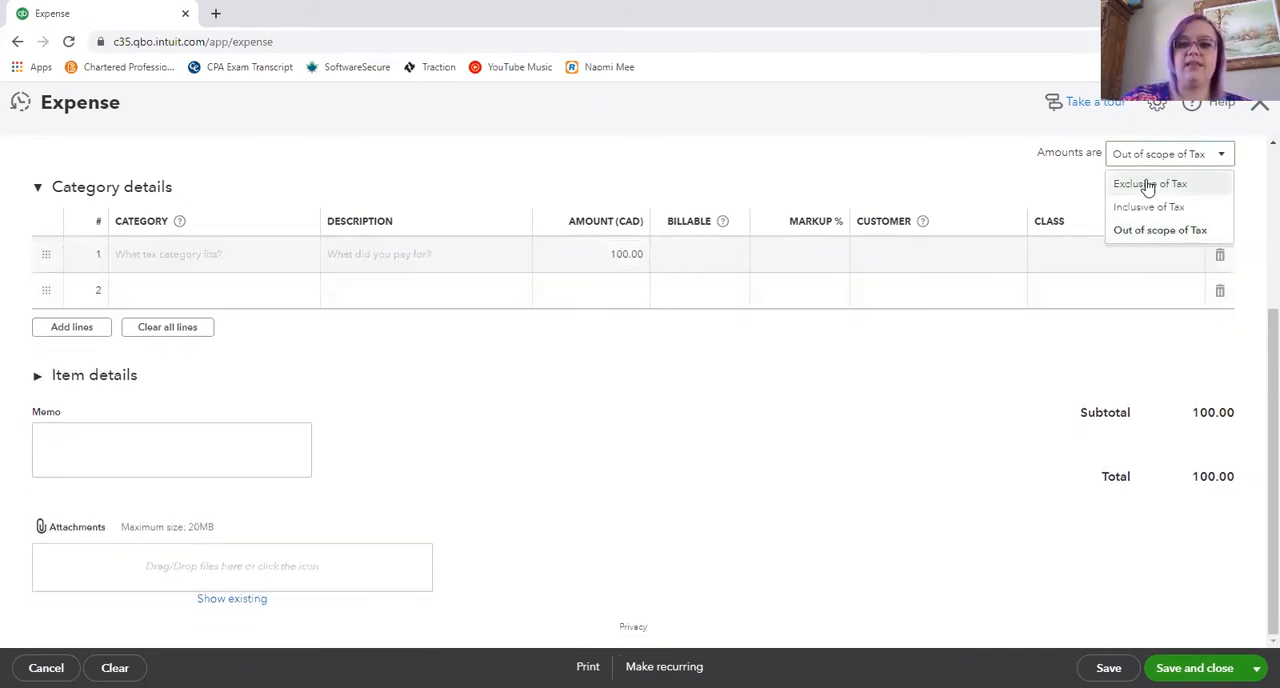
{"action": "left_click", "coordinate": [1148, 185]}
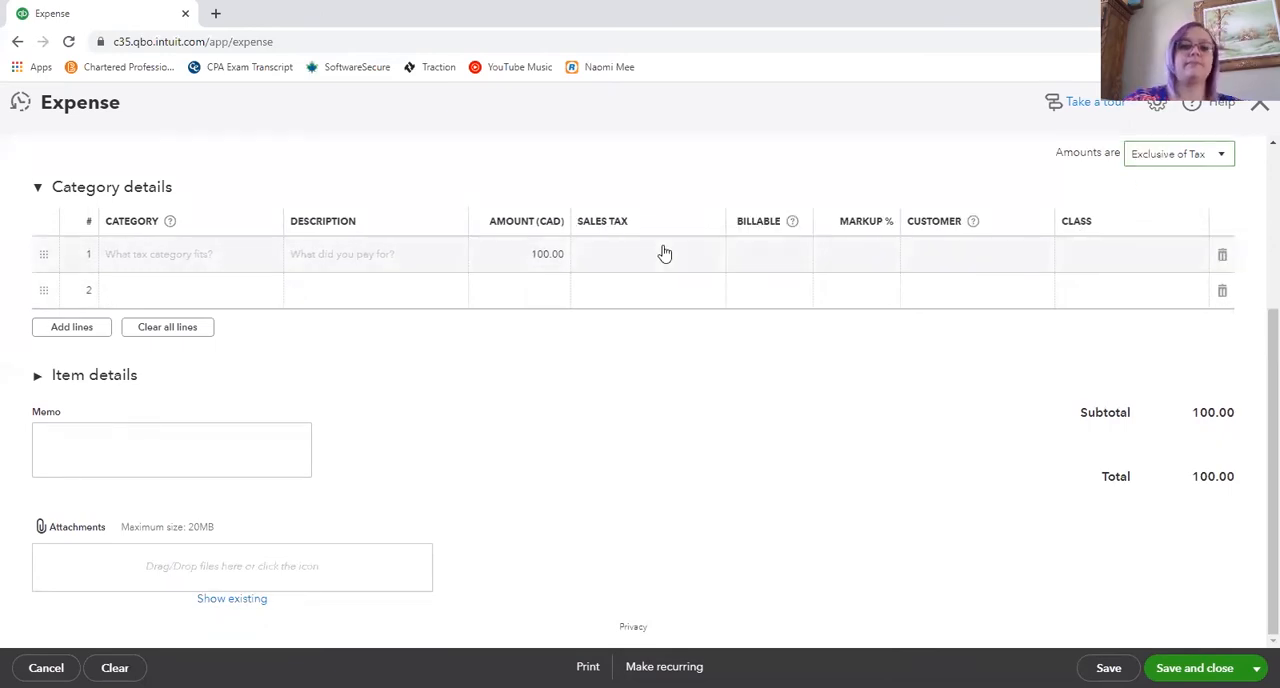
- Set the sales tax on the first category line to Exempt and review the available tax treatments for the expense amounts
{"action": "left_click", "coordinate": [663, 252]}
{"action": "left_click", "coordinate": [713, 258]}
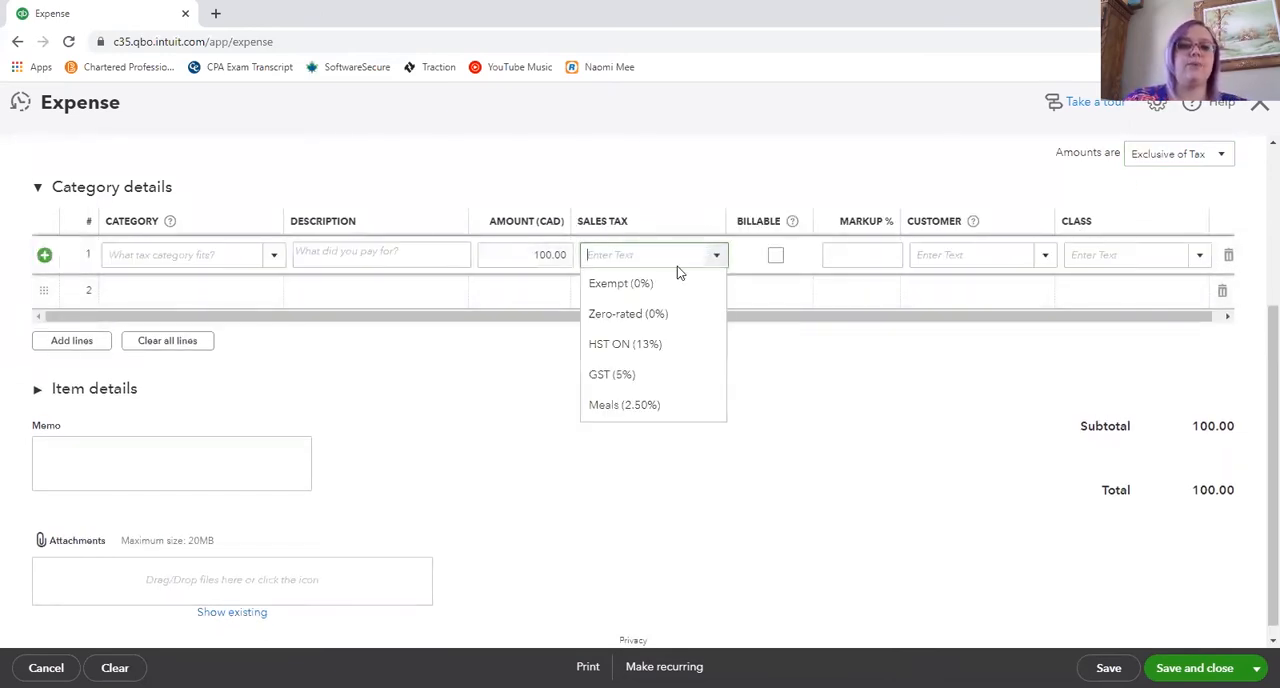
{"action": "left_click", "coordinate": [621, 287]}
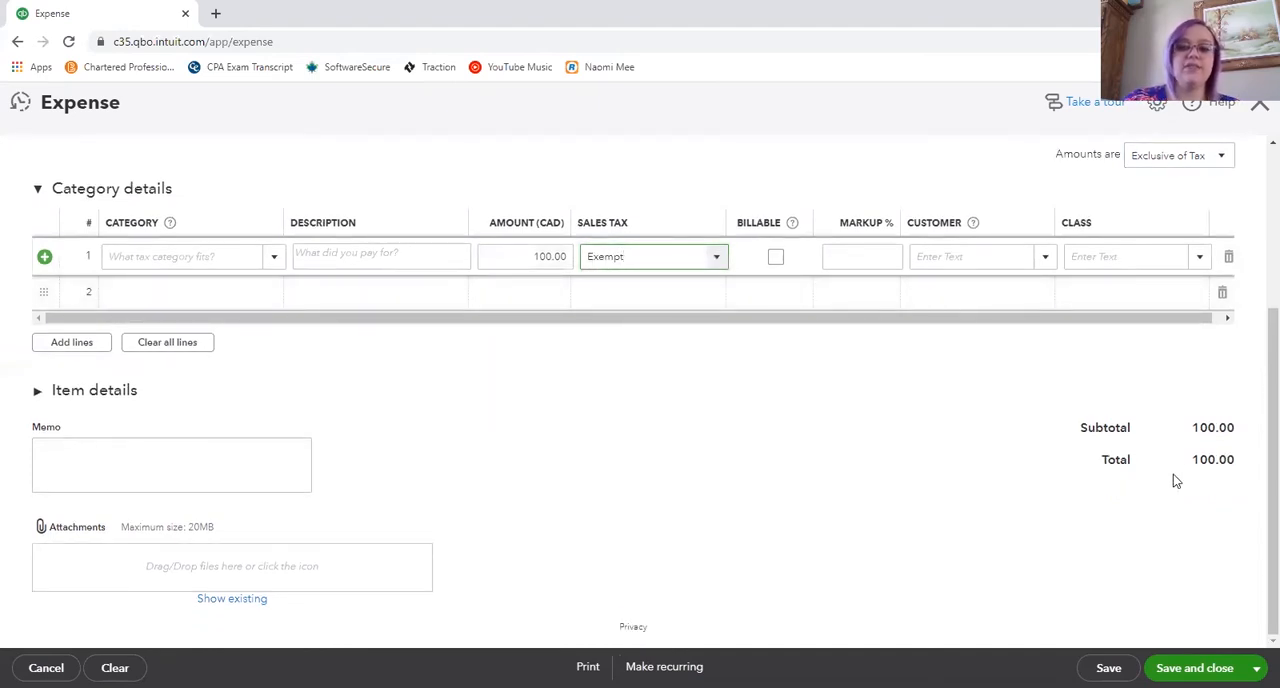
{"action": "left_click", "coordinate": [1160, 162]}
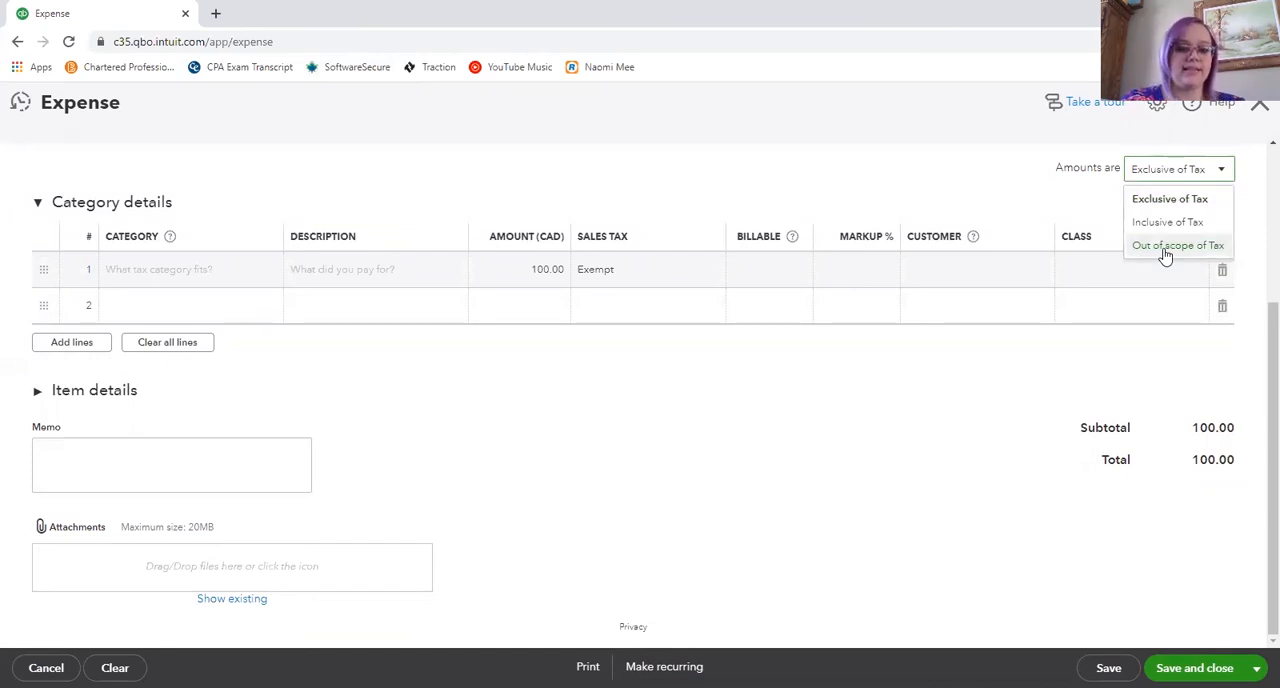
{"action": "left_click", "coordinate": [752, 449]}
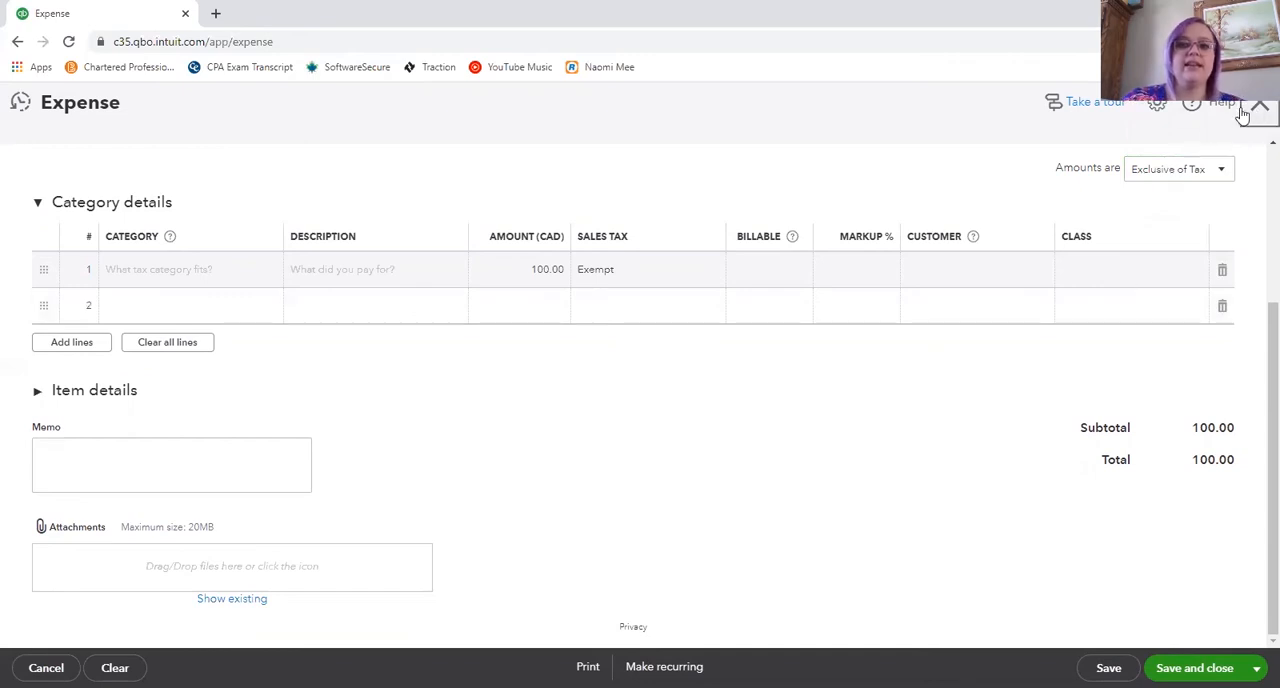
- Close the expense without saving and start preparing the GST/HST return for September 5 - September 30, 2020
{"action": "left_click", "coordinate": [1257, 112]}
{"action": "left_click", "coordinate": [738, 422]}
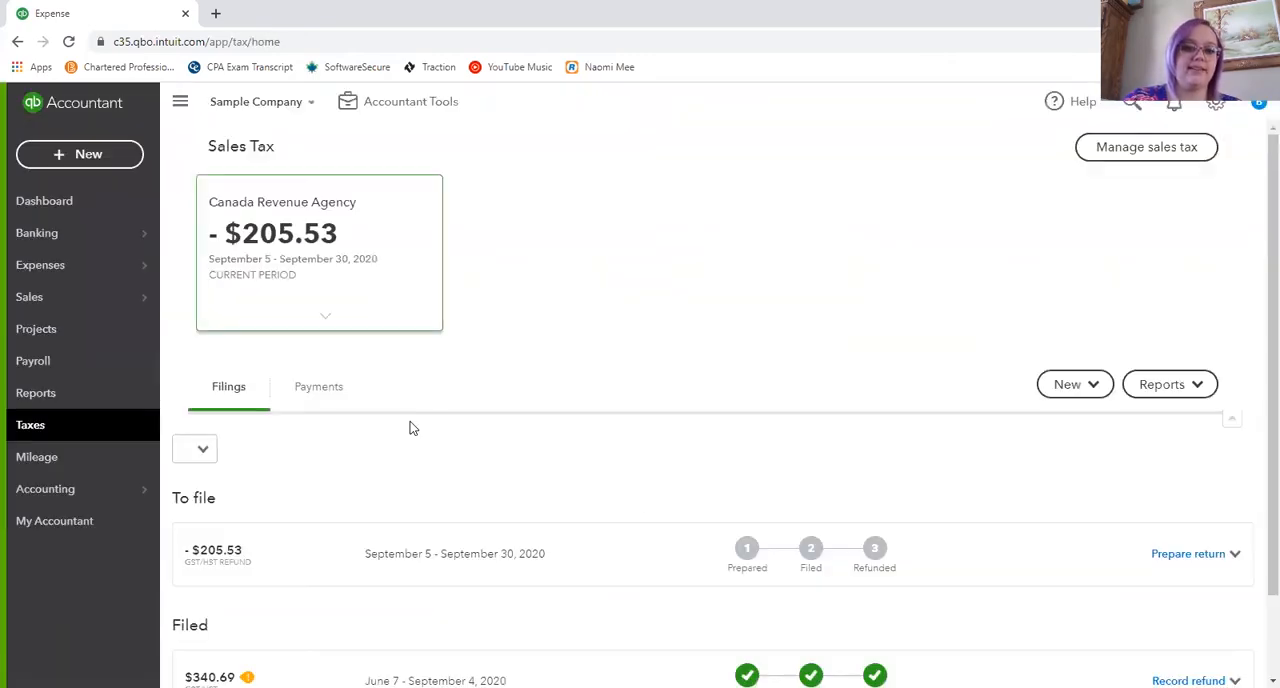
{"action": "left_click", "coordinate": [1196, 555]}
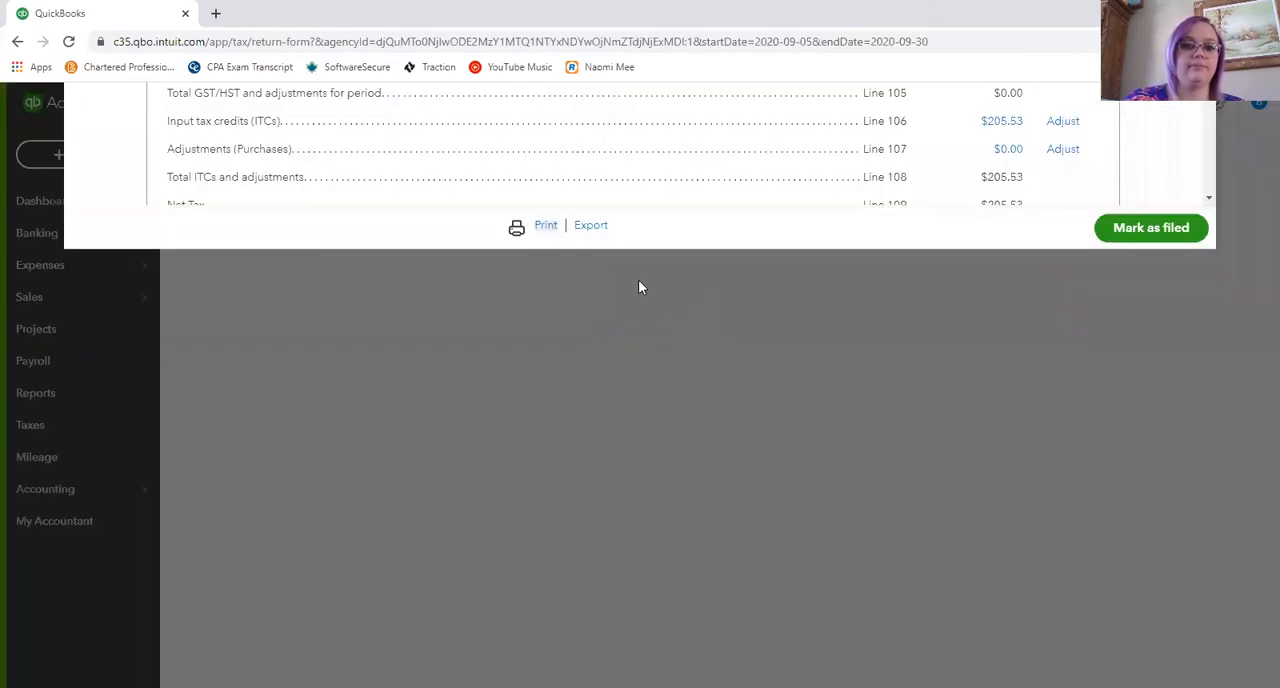
- Examine the lines of the GST/HST return, focusing on the Line 101 amount for sales and other revenue
{"action": "scroll", "coordinate": [806, 392], "scroll_direction": "down", "scroll_amount": 3}
{"action": "scroll", "coordinate": [806, 385], "scroll_direction": "up", "scroll_amount": 1}
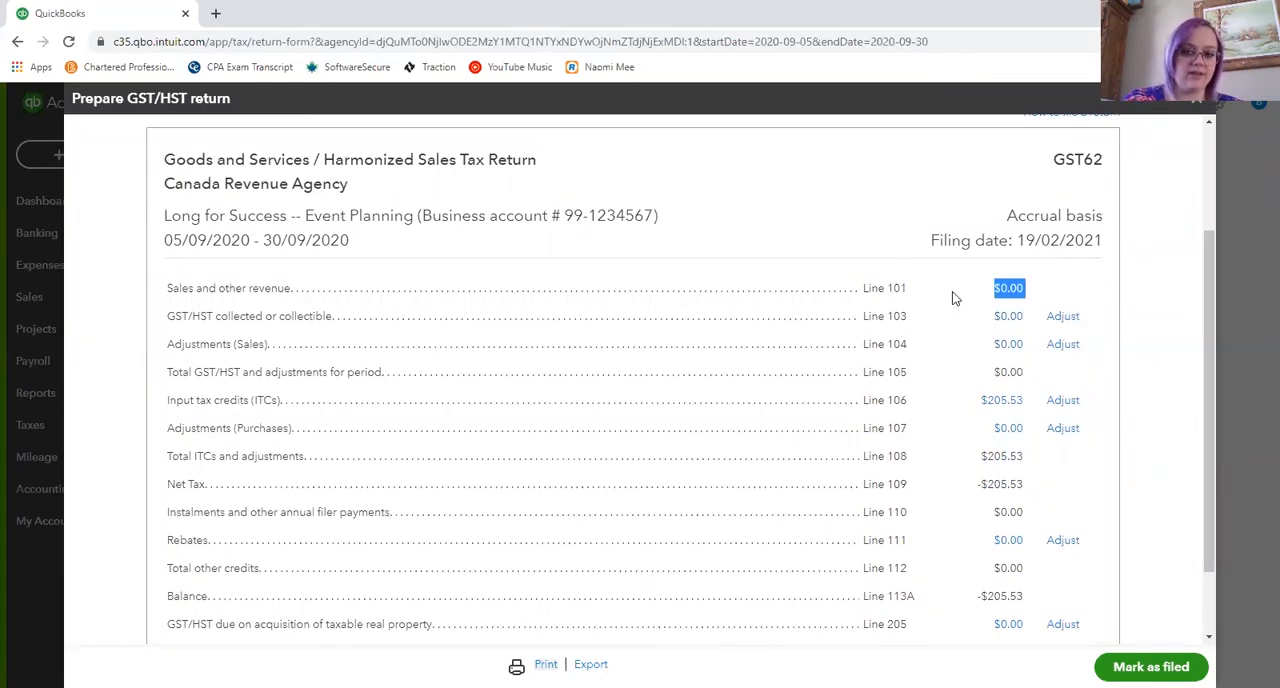
{"action": "left_click", "coordinate": [1042, 285]}
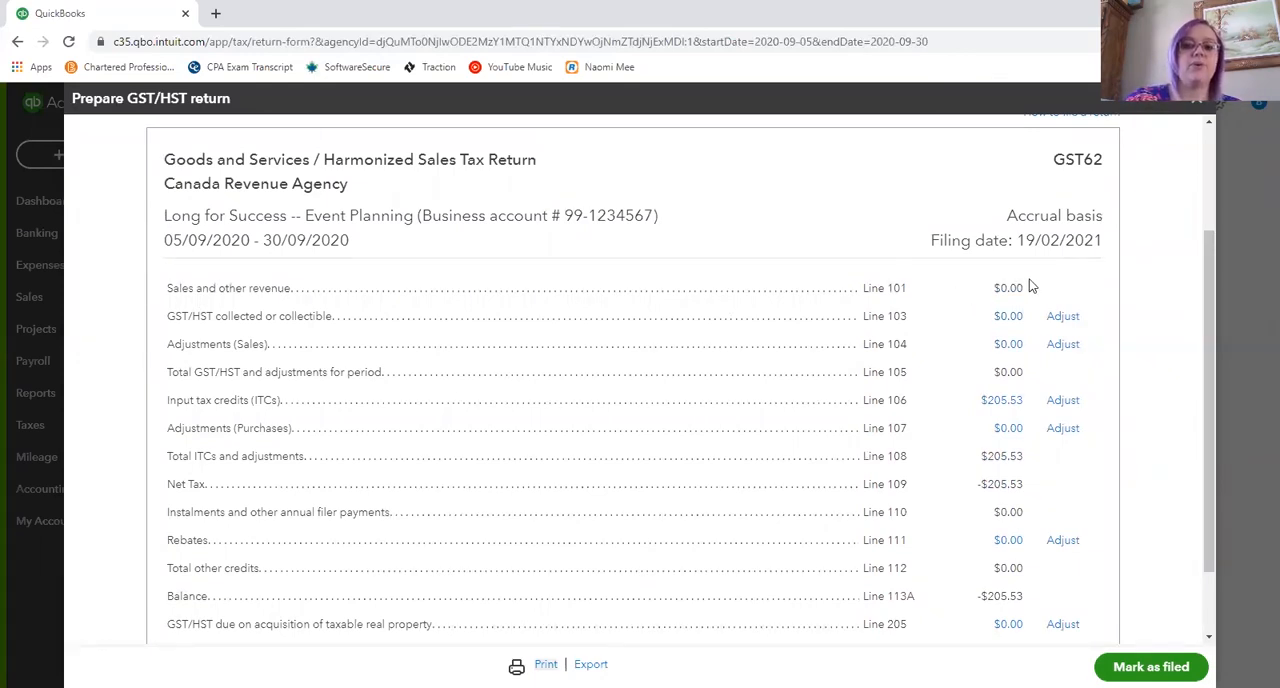
{"action": "left_click_drag", "start_coordinate": [1032, 290], "coordinate": [1001, 288]}
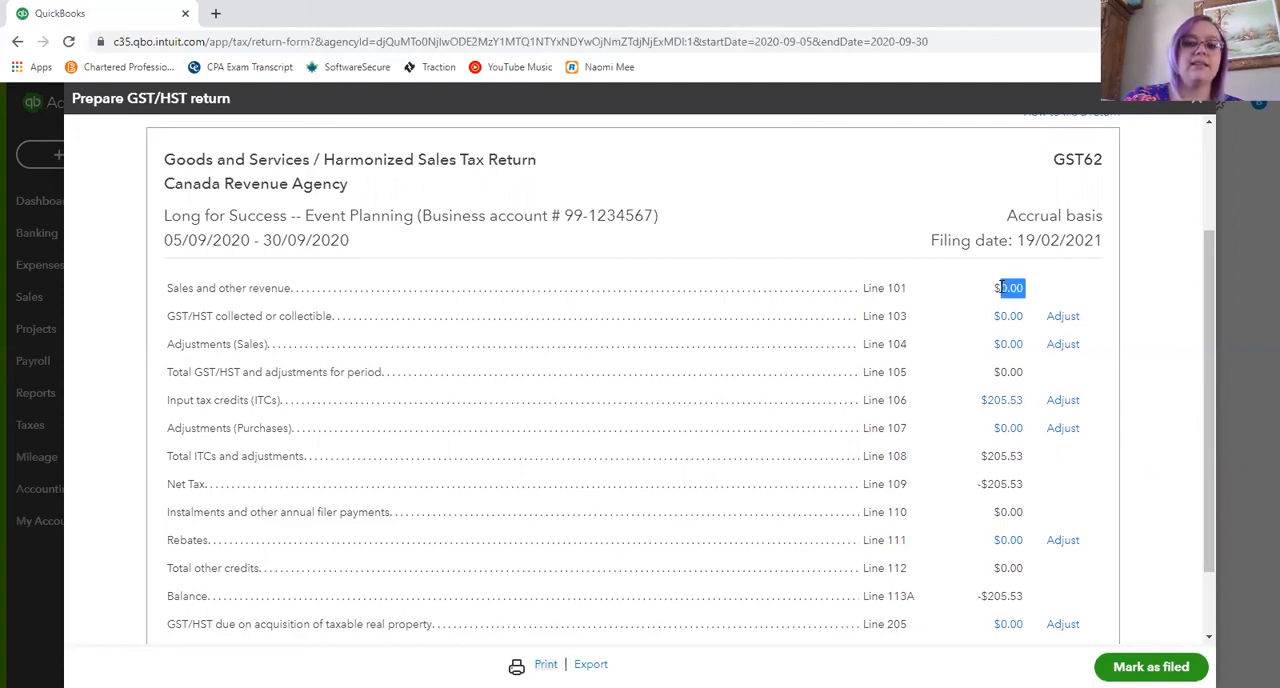
{"action": "left_click", "coordinate": [1044, 292]}
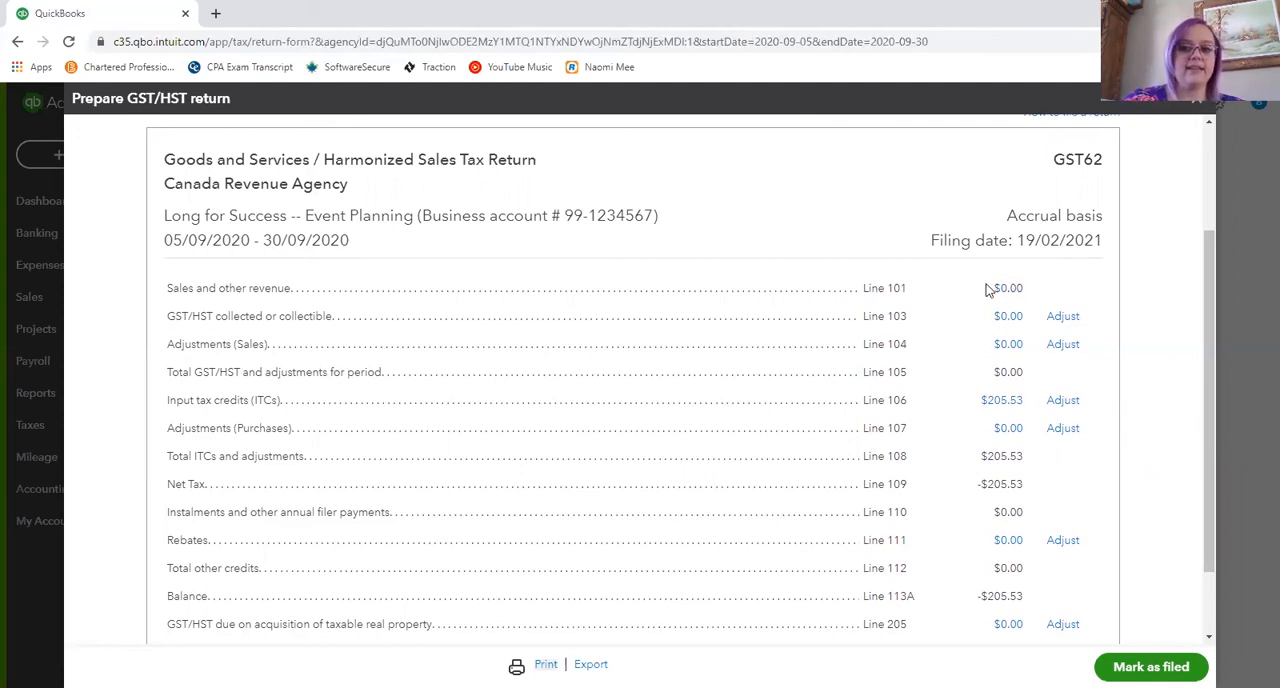
{"action": "left_click_drag", "start_coordinate": [993, 288], "coordinate": [1030, 295]}
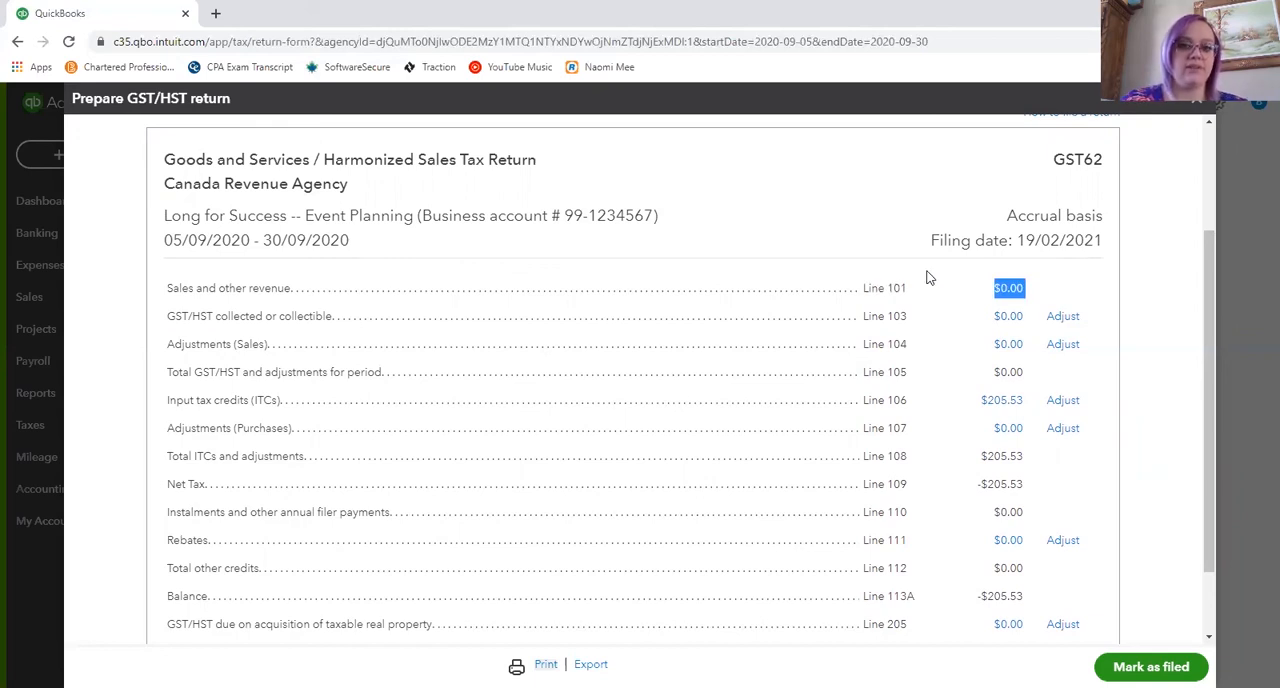
{"action": "left_click", "coordinate": [1029, 289]}
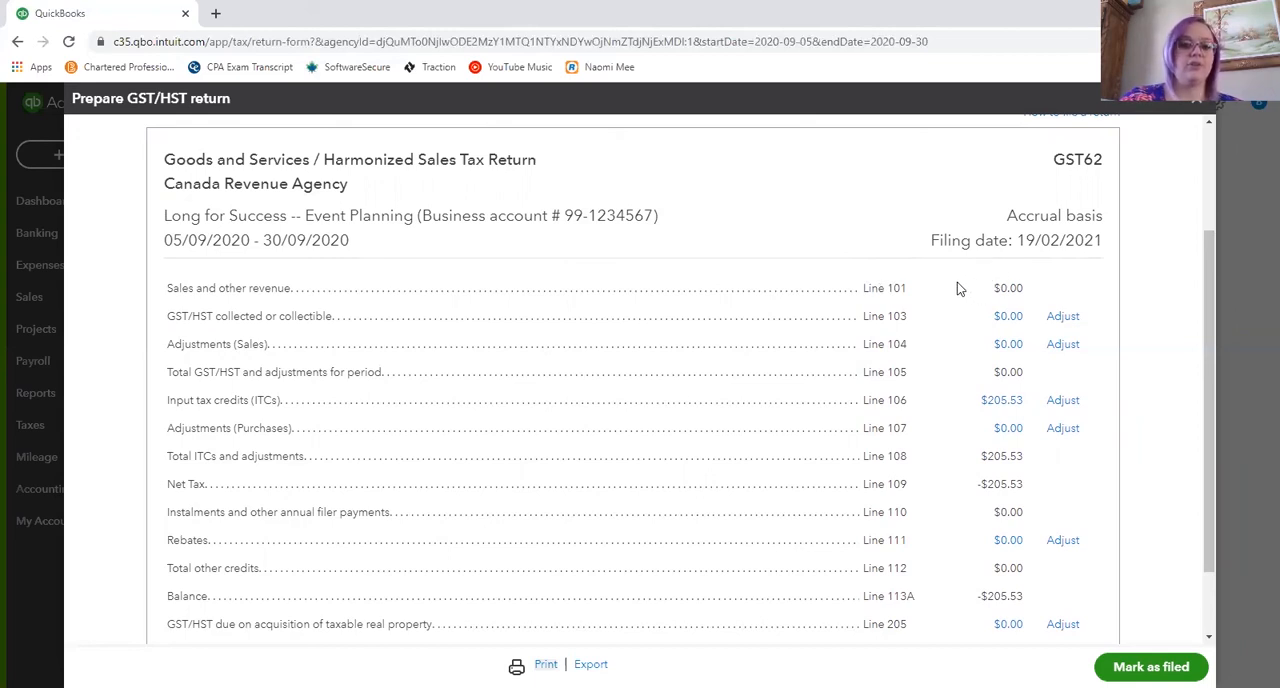
{"action": "scroll", "coordinate": [963, 286], "scroll_direction": "down", "scroll_amount": 1}
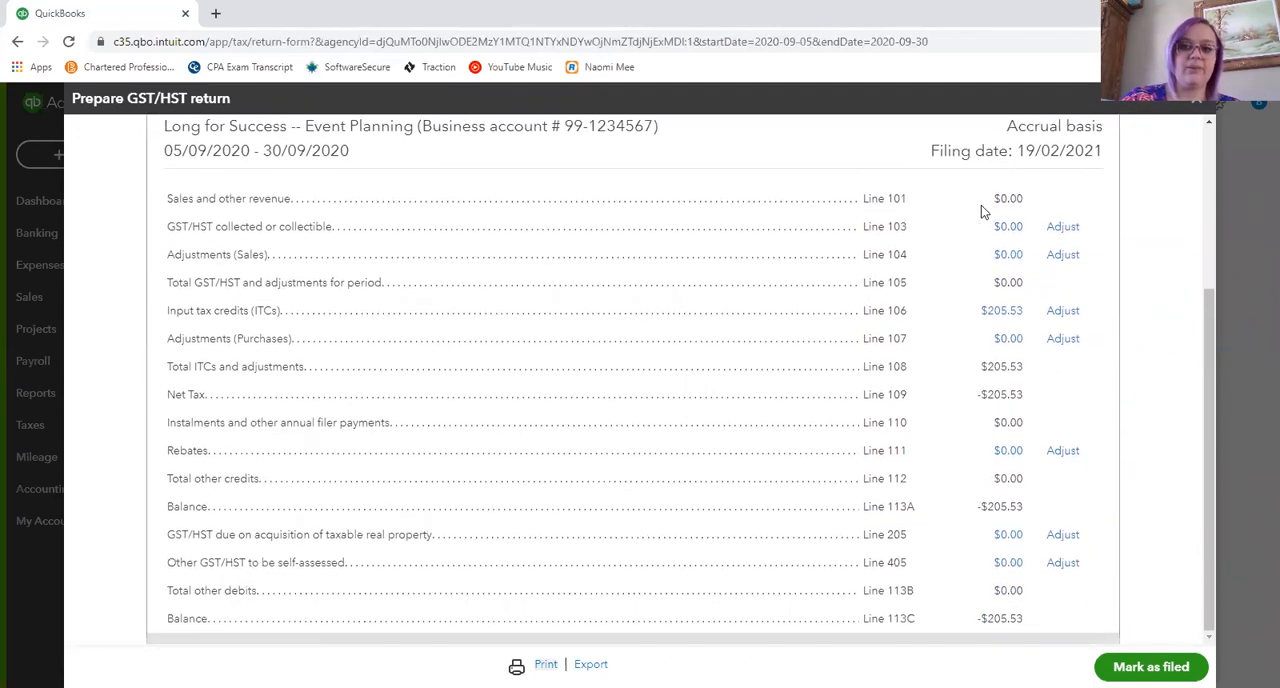
{"action": "left_click_drag", "start_coordinate": [986, 199], "coordinate": [1037, 203]}
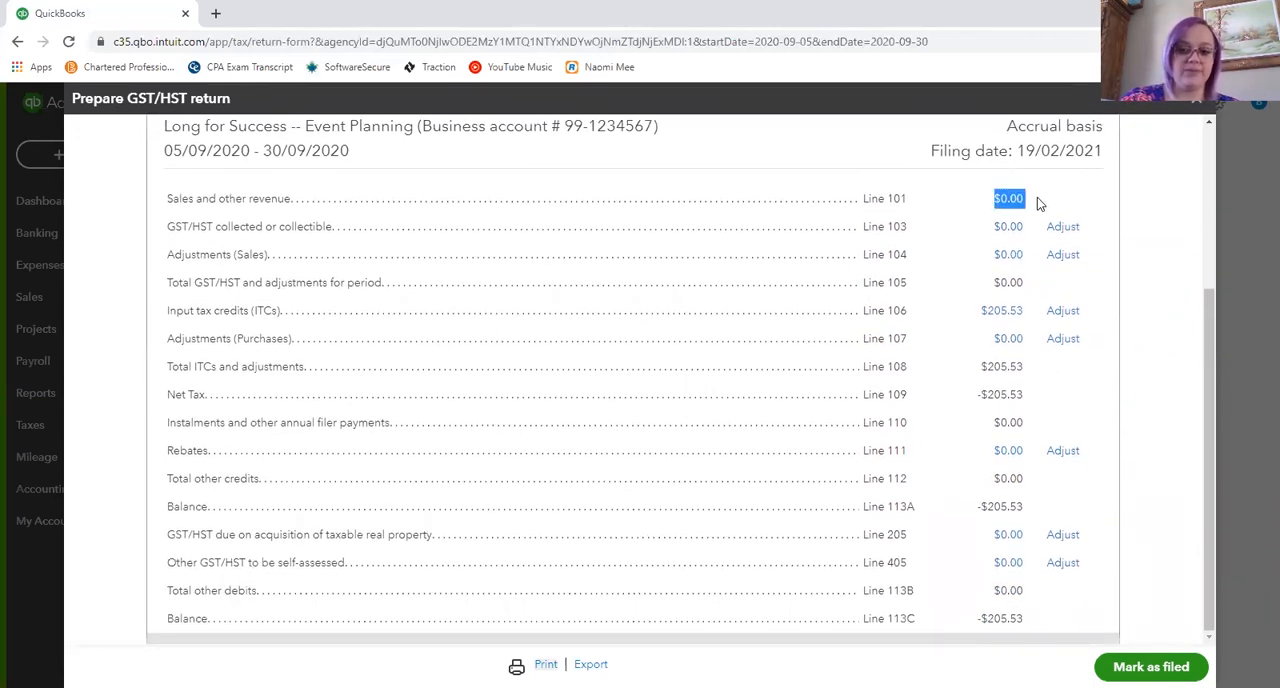